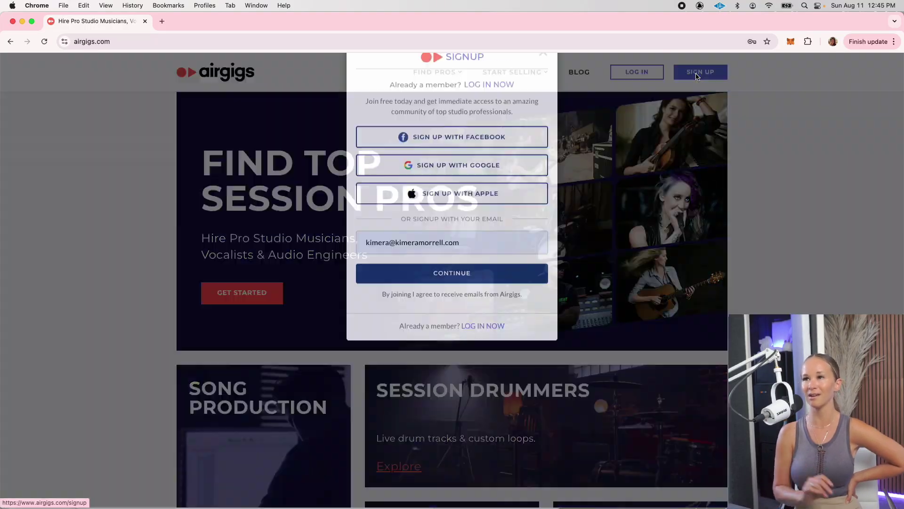
text(s)
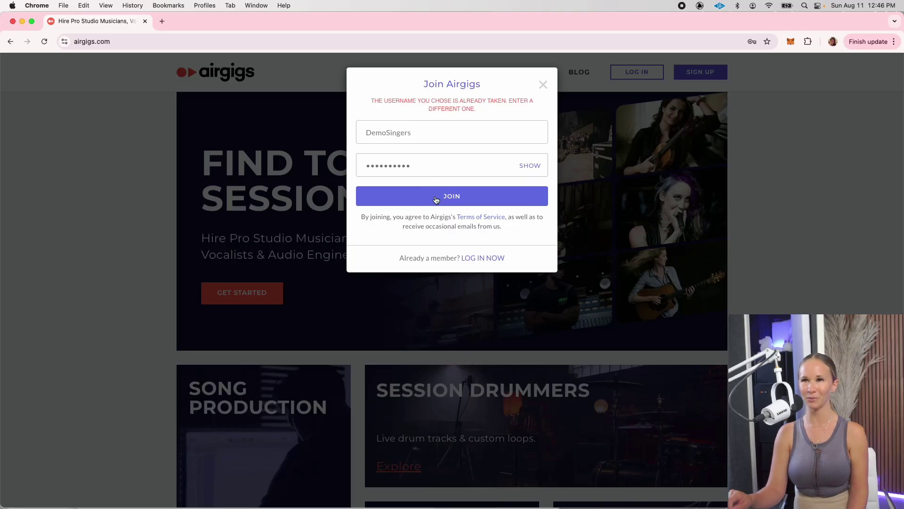
- Join AirGigs, choose Get Hired as a seller and reach the Post a Service page
click(436, 198)
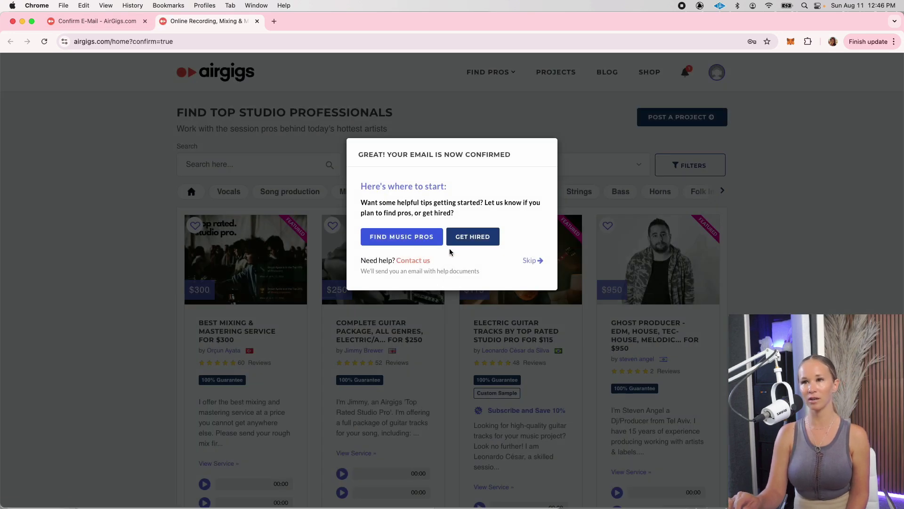
click(463, 238)
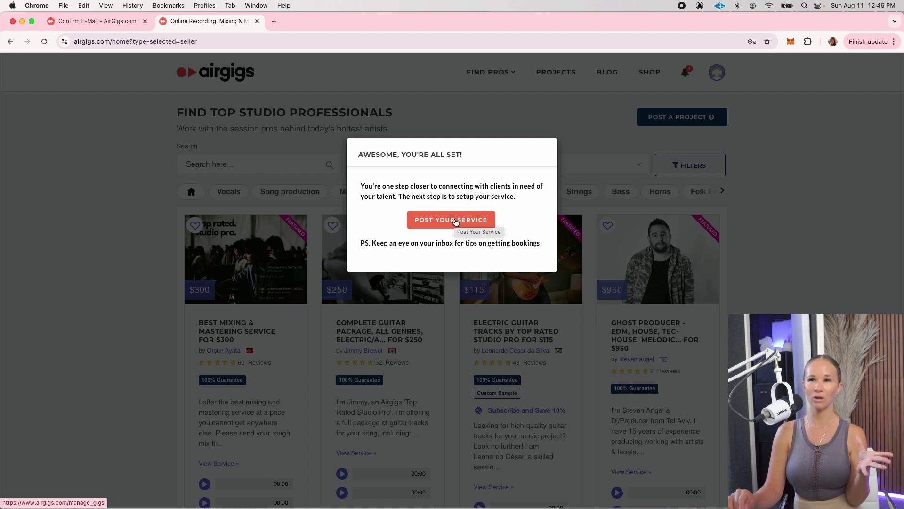
click(445, 225)
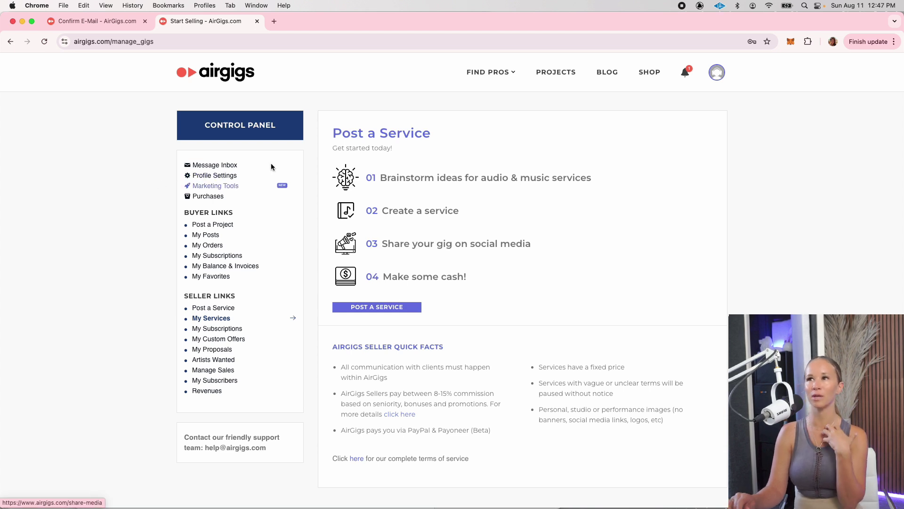
- Navigate from the avatar menu to the profile Settings page
click(717, 72)
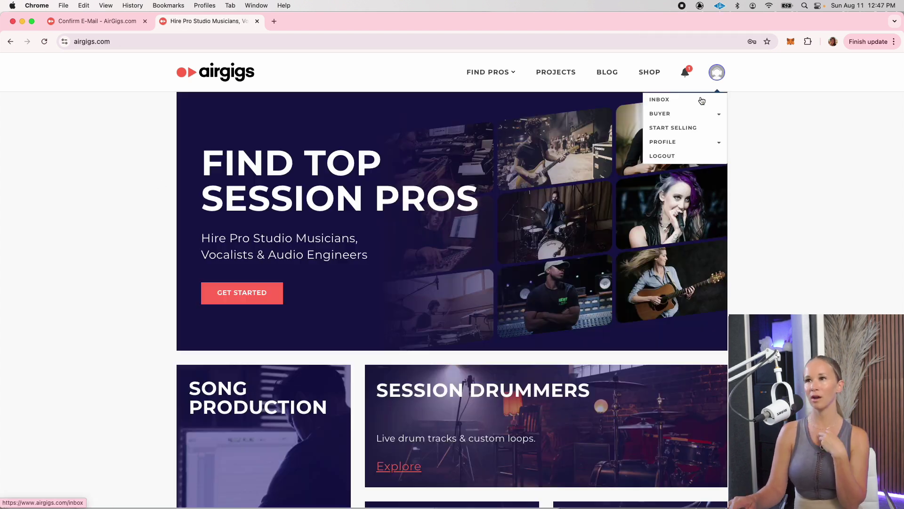
click(686, 141)
click(694, 217)
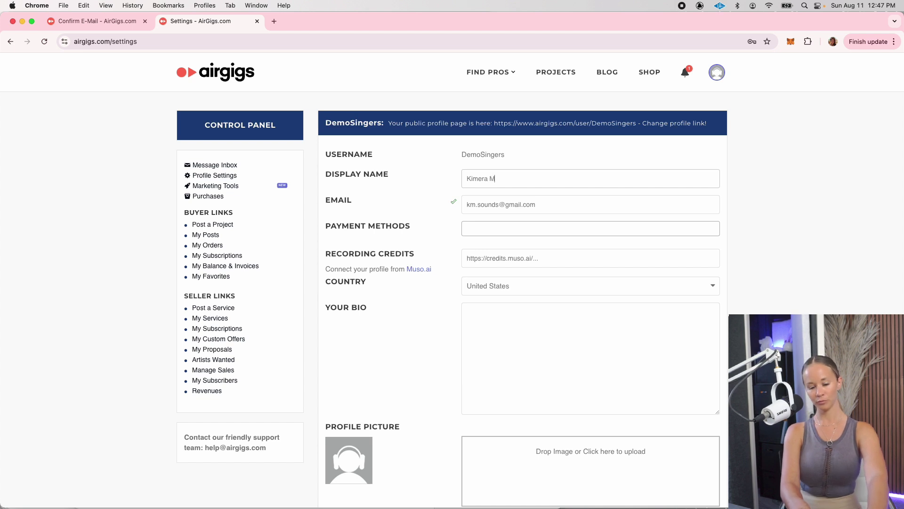
text(orrell)
- Add PayPal as a payment method and a recording credit, then return home
click(566, 230)
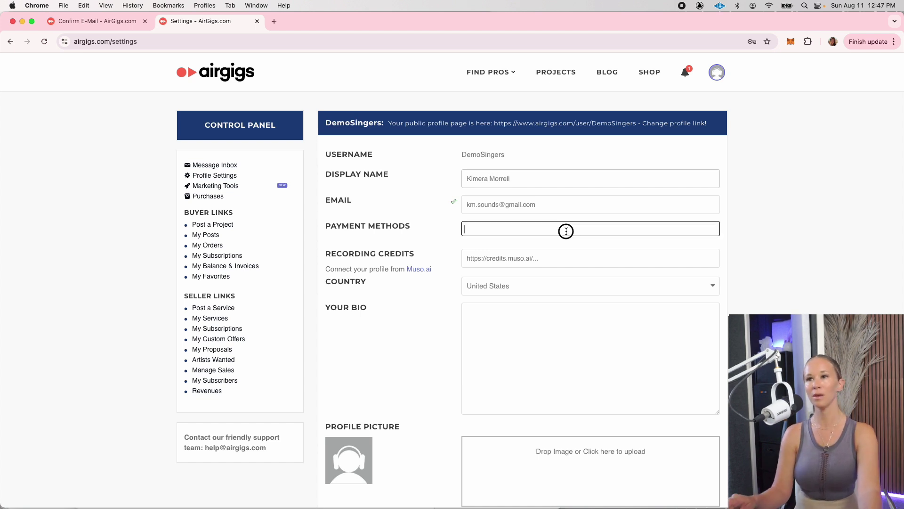
click(545, 247)
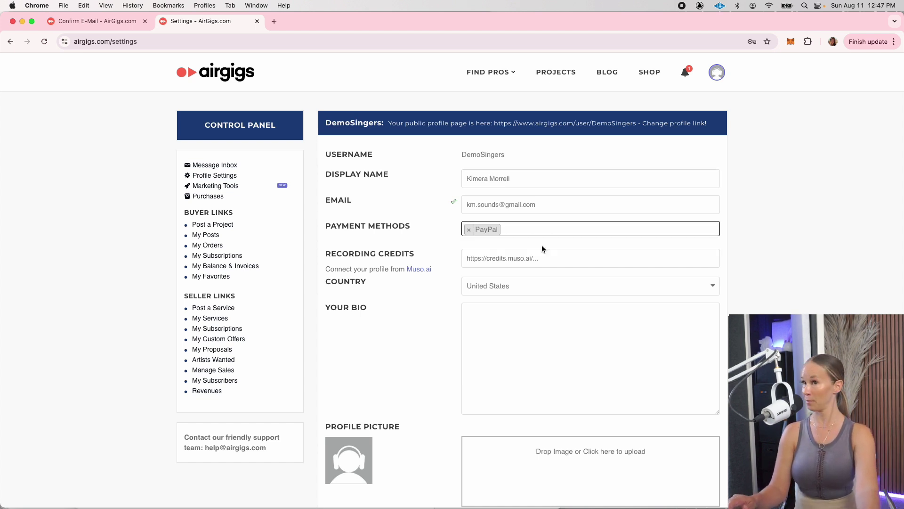
click(538, 258)
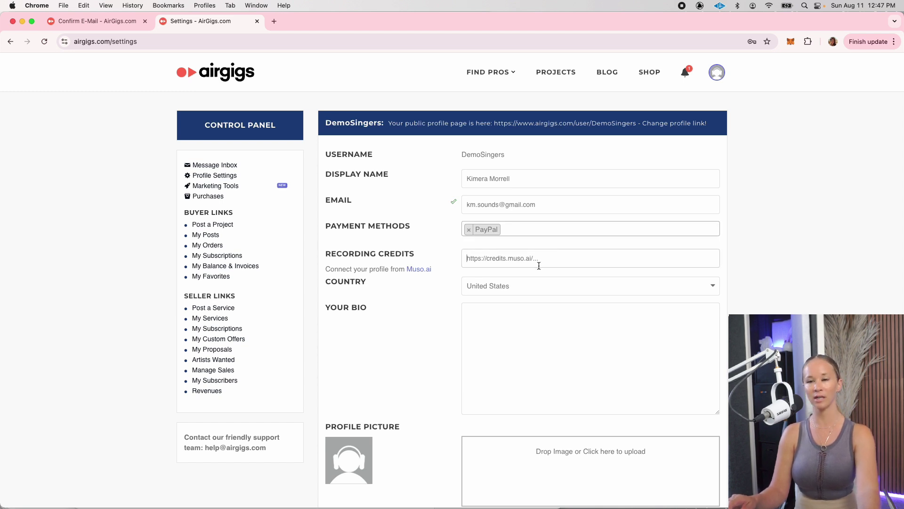
text(post malone)
click(547, 281)
click(754, 153)
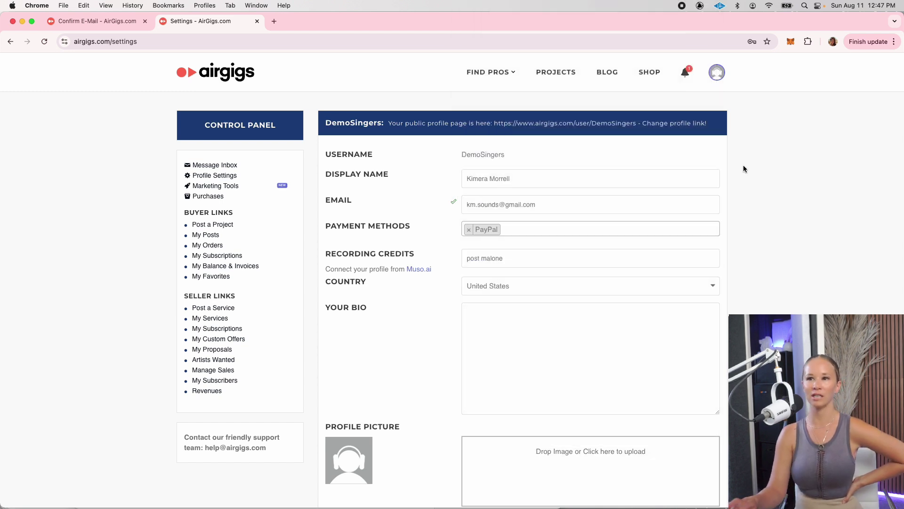
scroll(554, 350, down, 2)
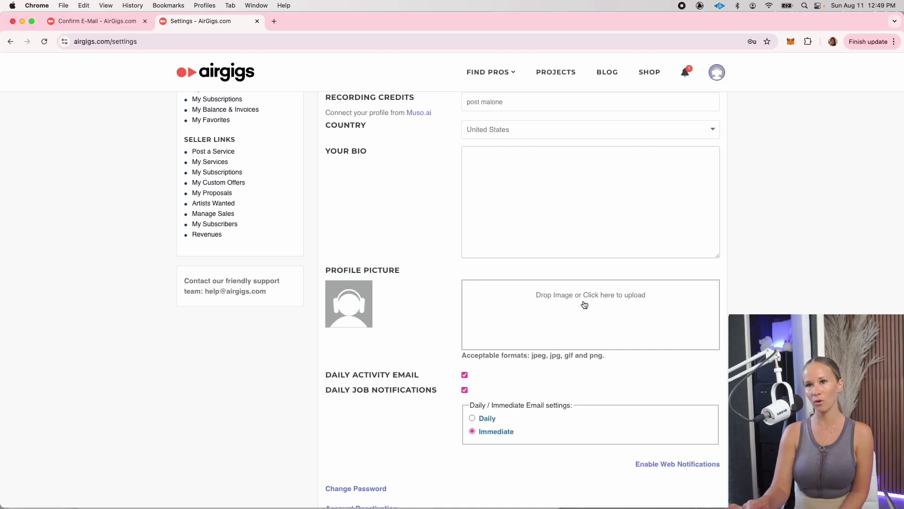
scroll(464, 342, down, 2)
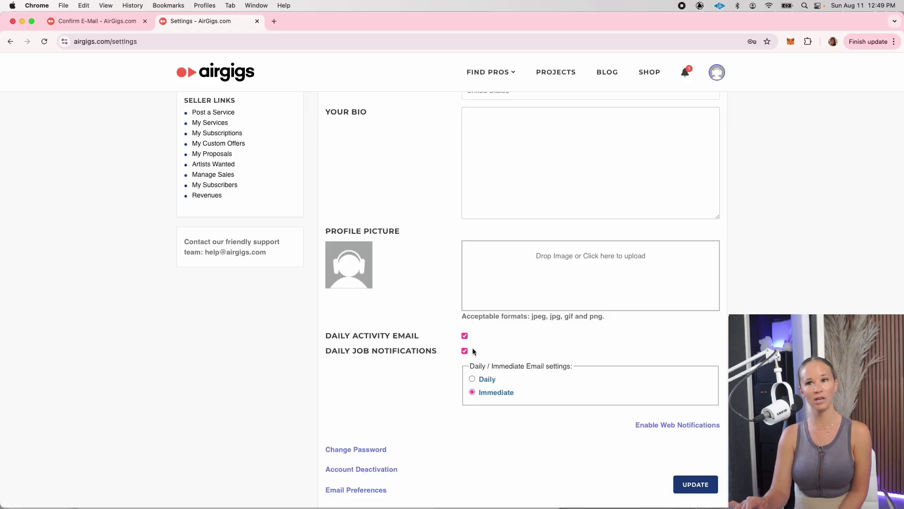
scroll(472, 348, down, 1)
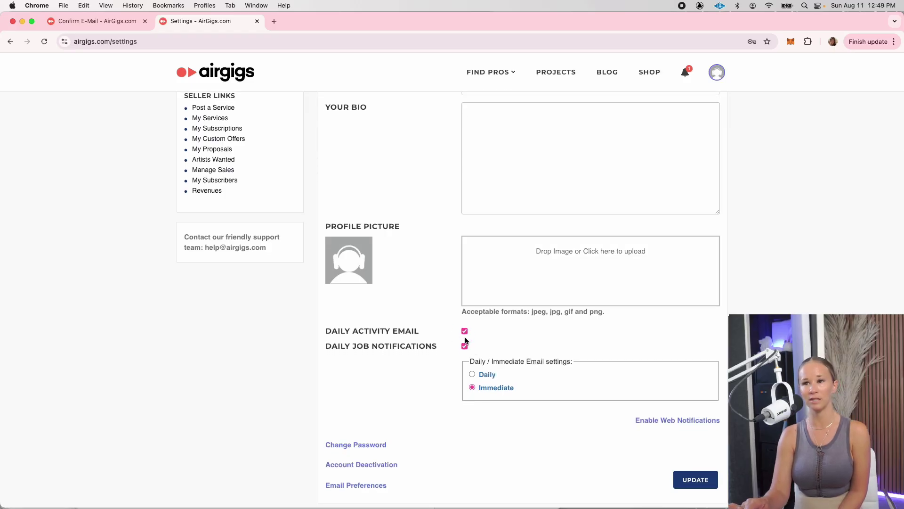
scroll(694, 344, up, 5)
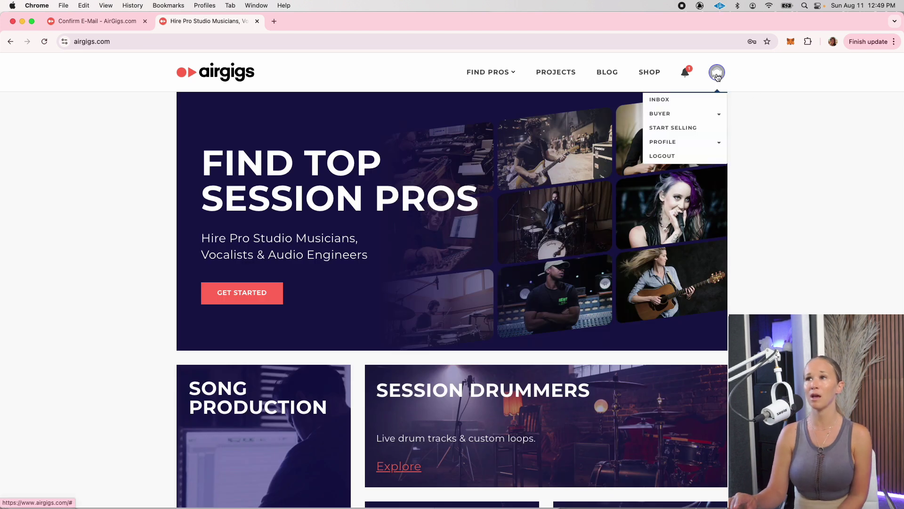
- Name the new service PRO Singer, Songwriter, Rapper at 350 and offer a 50 custom sample
click(681, 134)
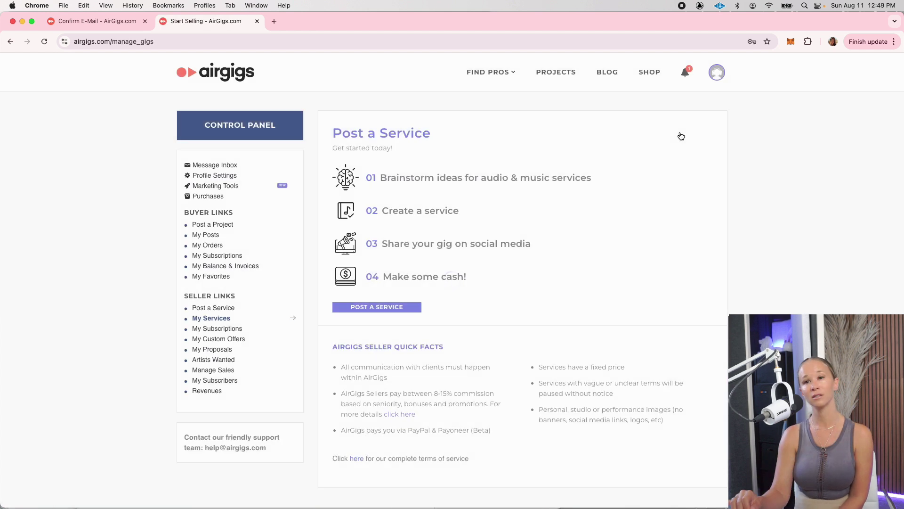
click(391, 309)
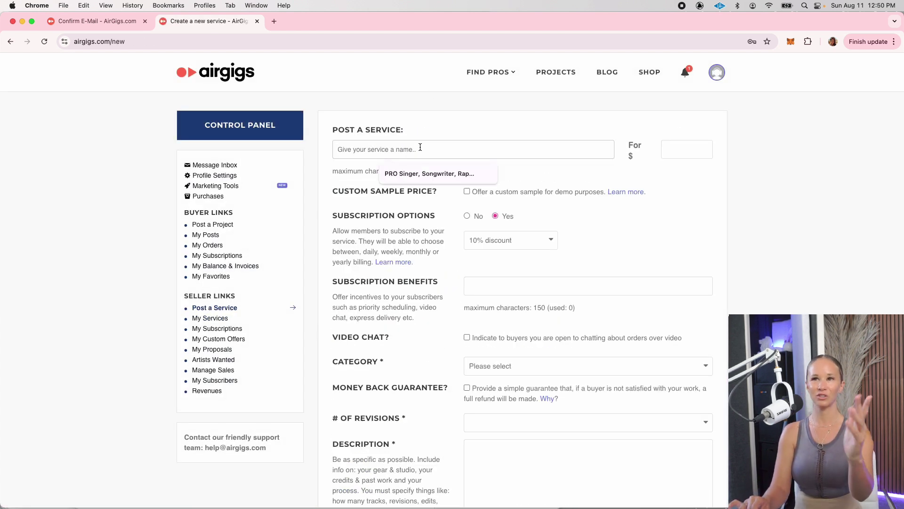
click(438, 173)
click(439, 174)
click(680, 145)
text(350)
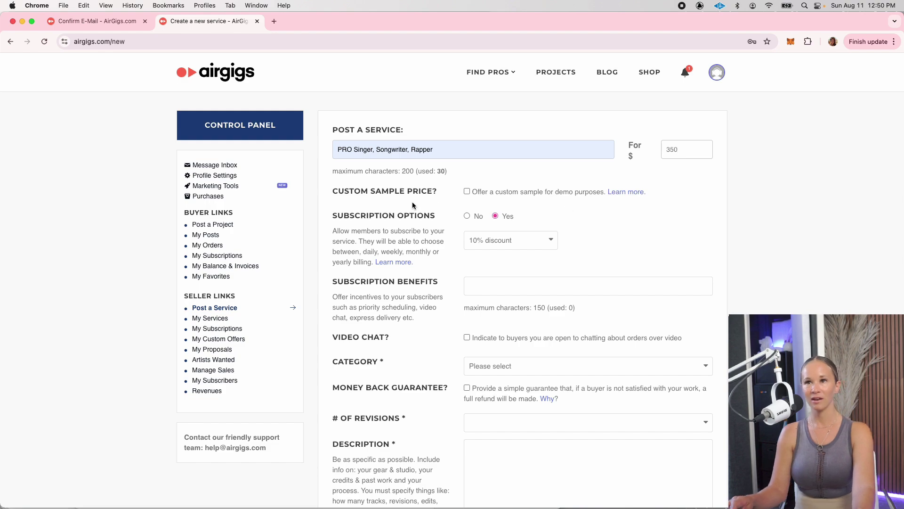
click(467, 192)
text(50)
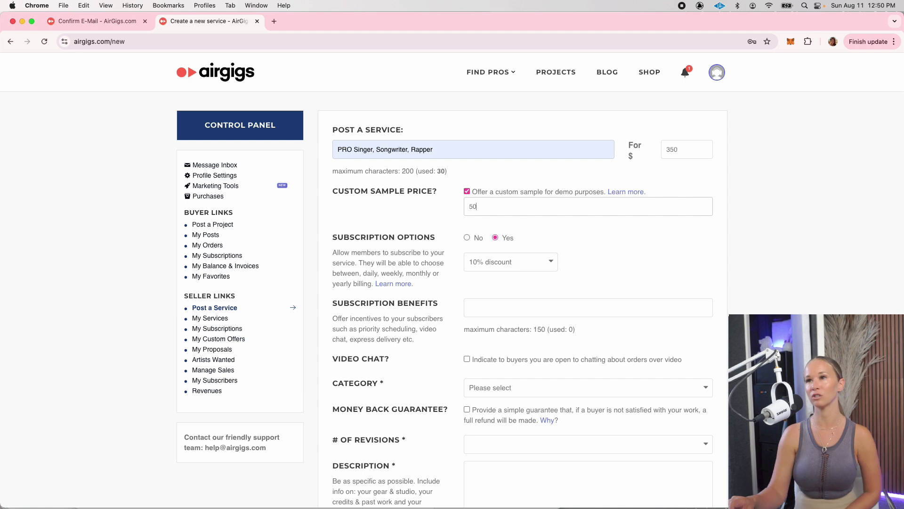
scroll(484, 366, down, 6)
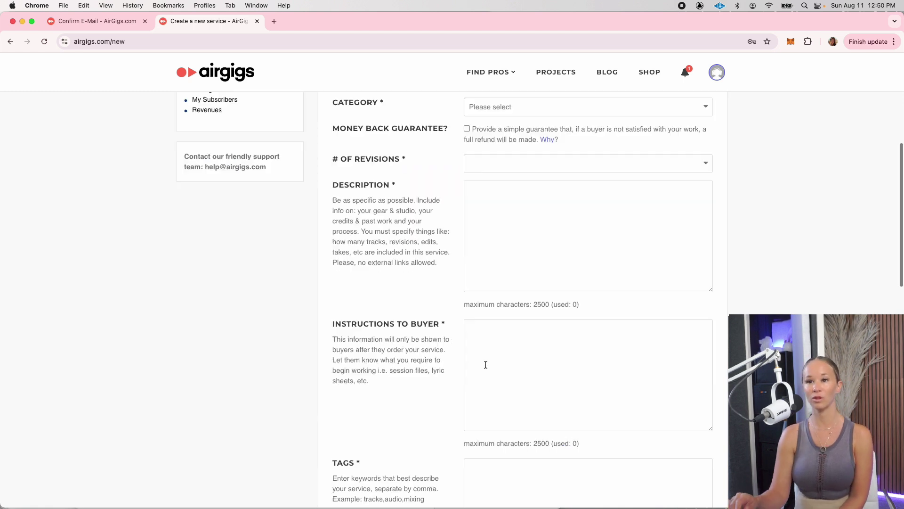
scroll(485, 365, down, 2)
scroll(487, 370, down, 1)
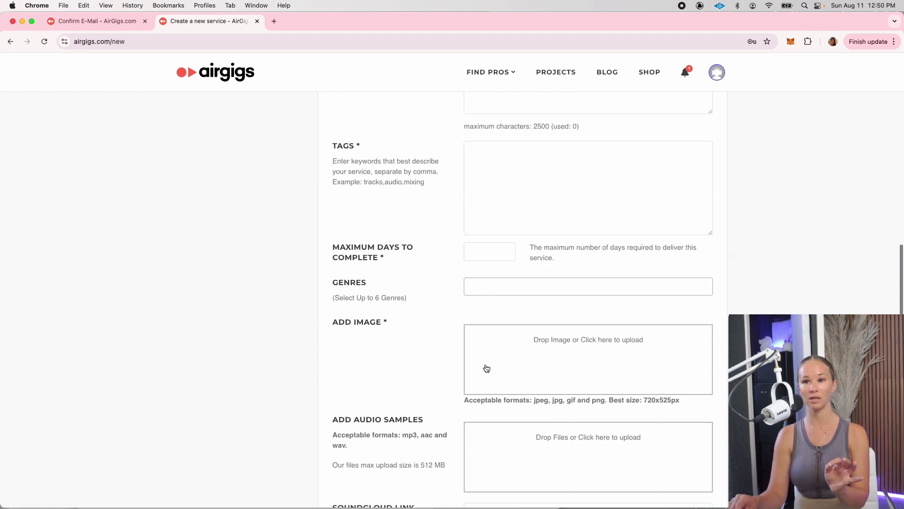
scroll(487, 369, down, 4)
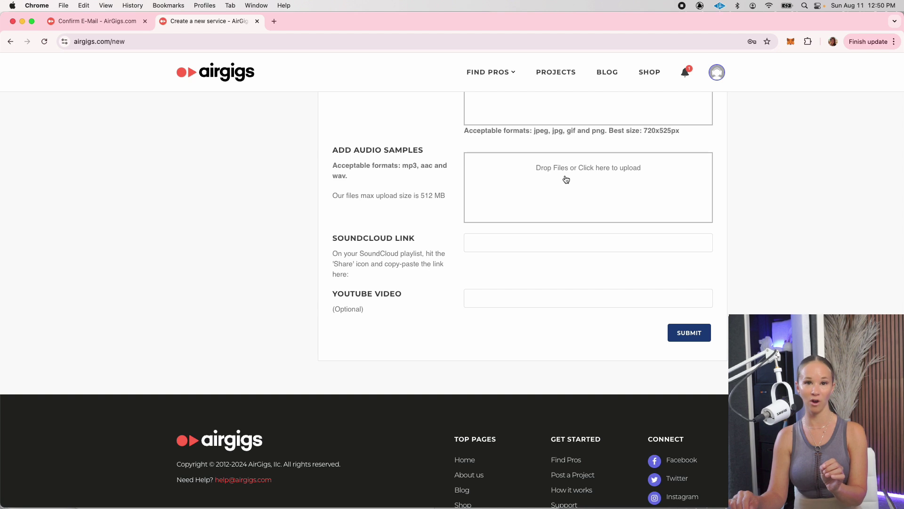
scroll(566, 180, up, 15)
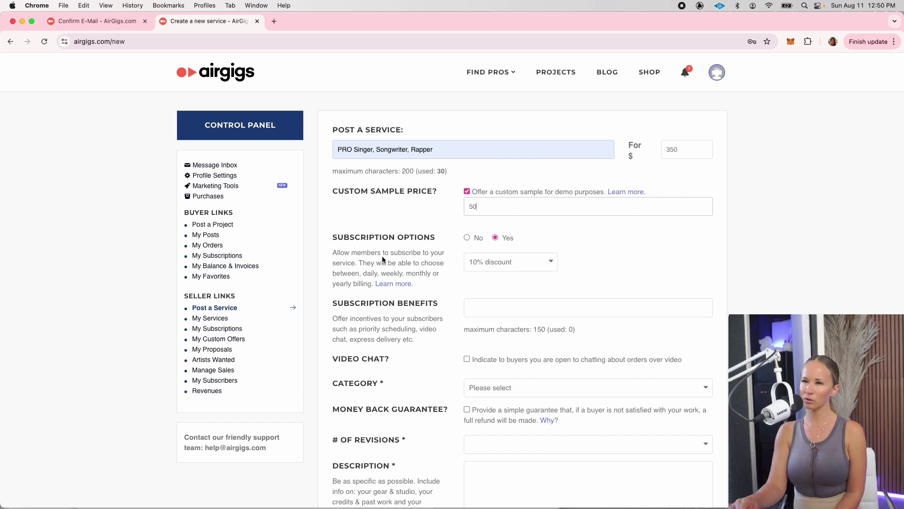
- Add the expedited-turnaround subscription benefit and set category Vocals, subcategory Vocals (Female)
click(546, 262)
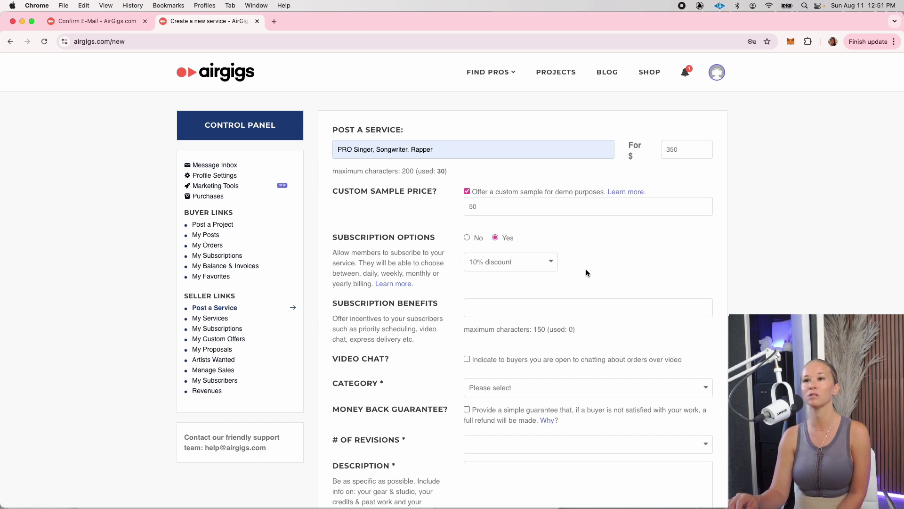
key(Tab)
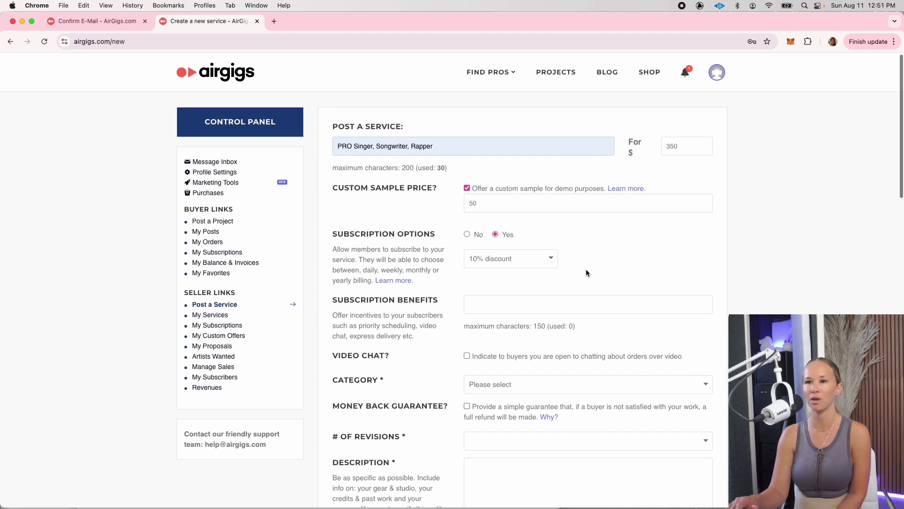
scroll(658, 257, down, 1)
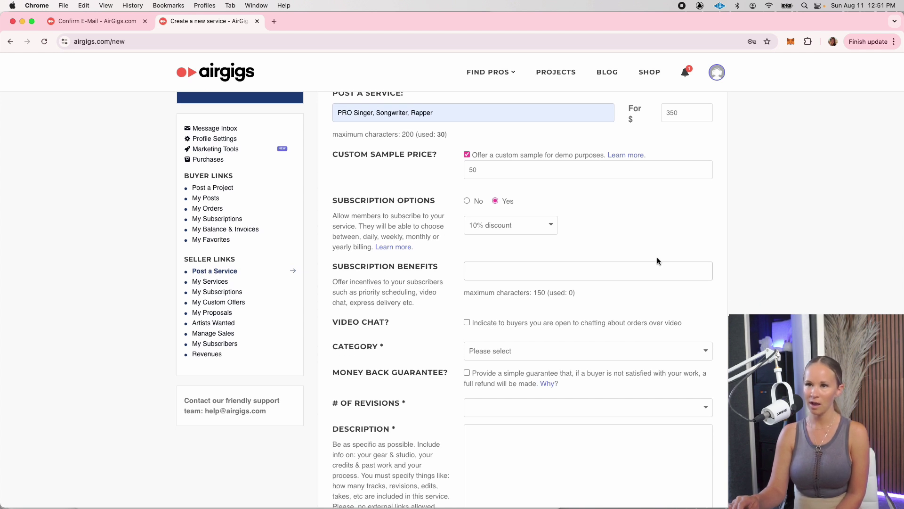
scroll(657, 258, down, 1)
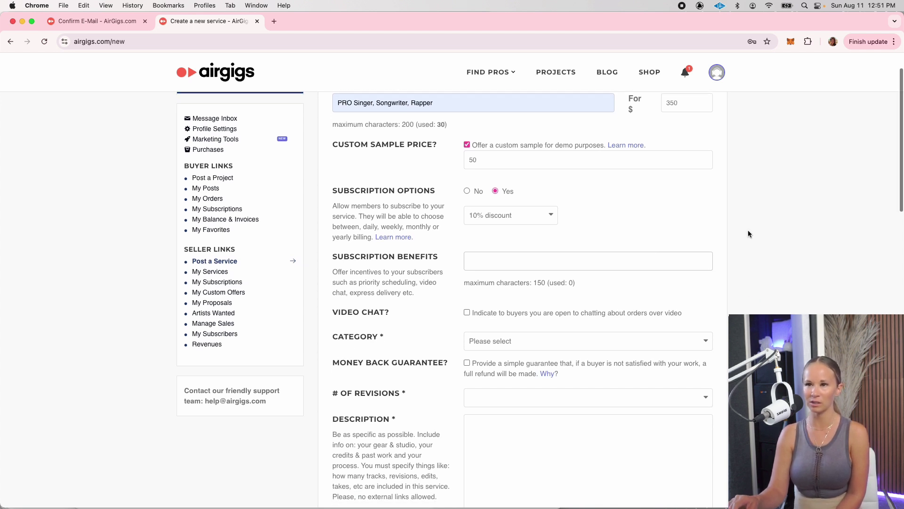
scroll(667, 236, down, 2)
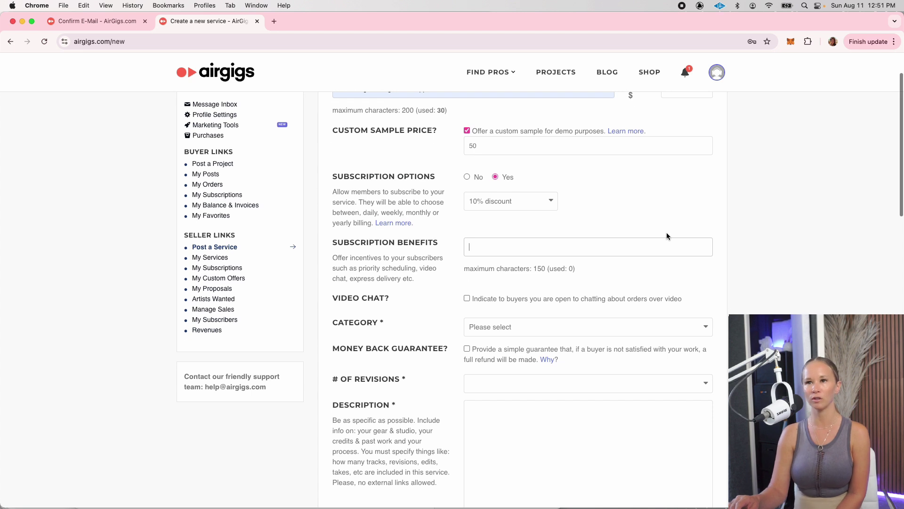
text(Expe)
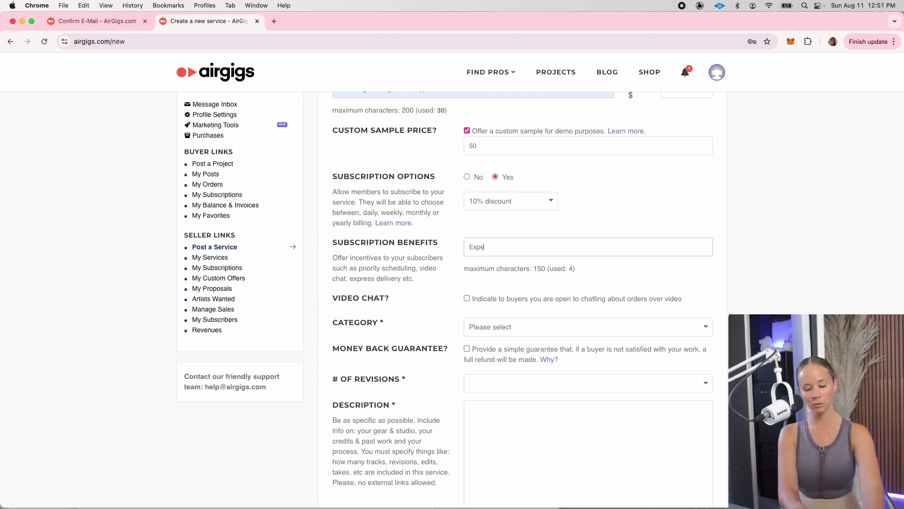
text(dited 3 day turnarou)
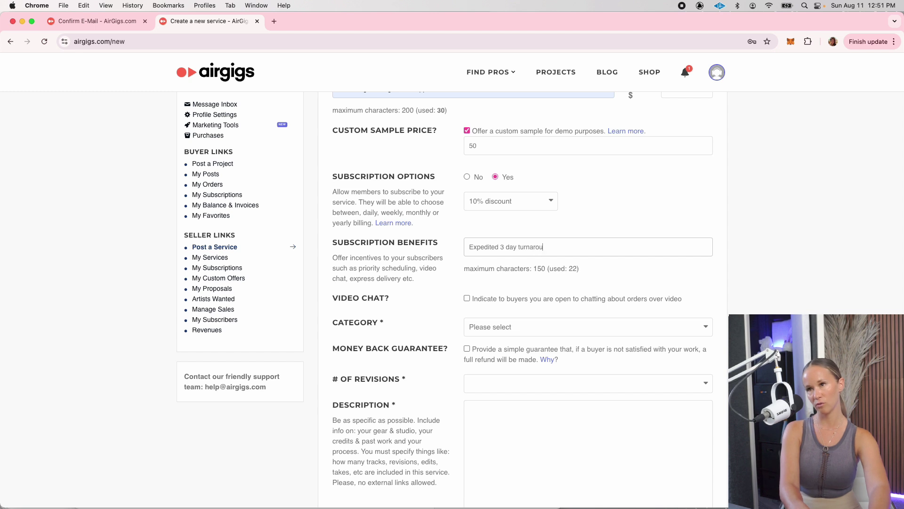
text( nds)
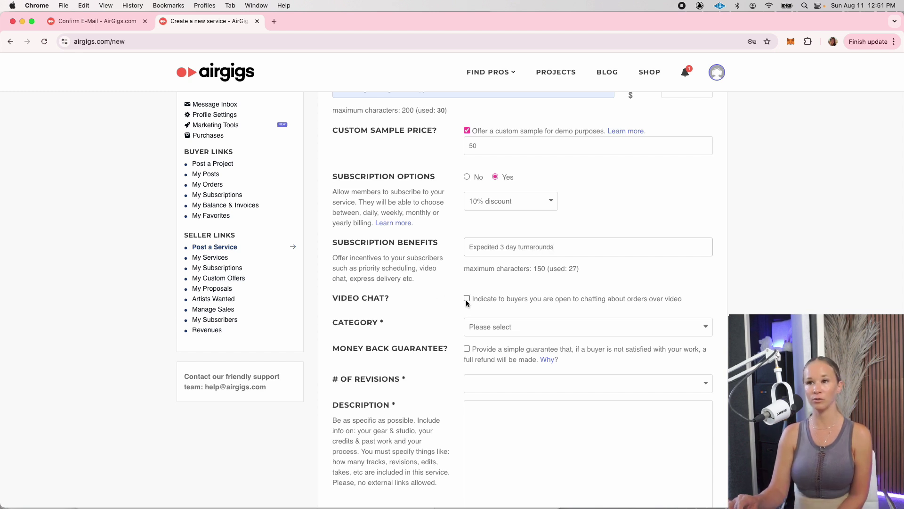
click(675, 329)
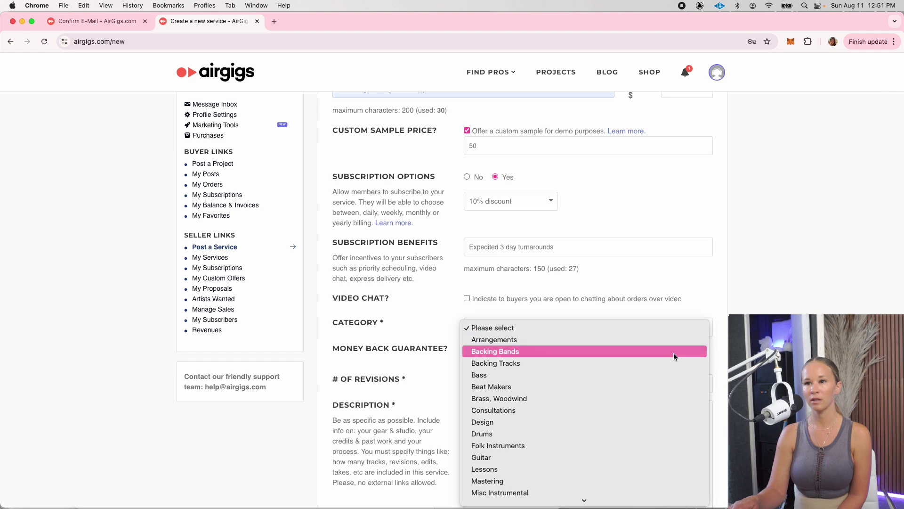
scroll(673, 355, down, 10)
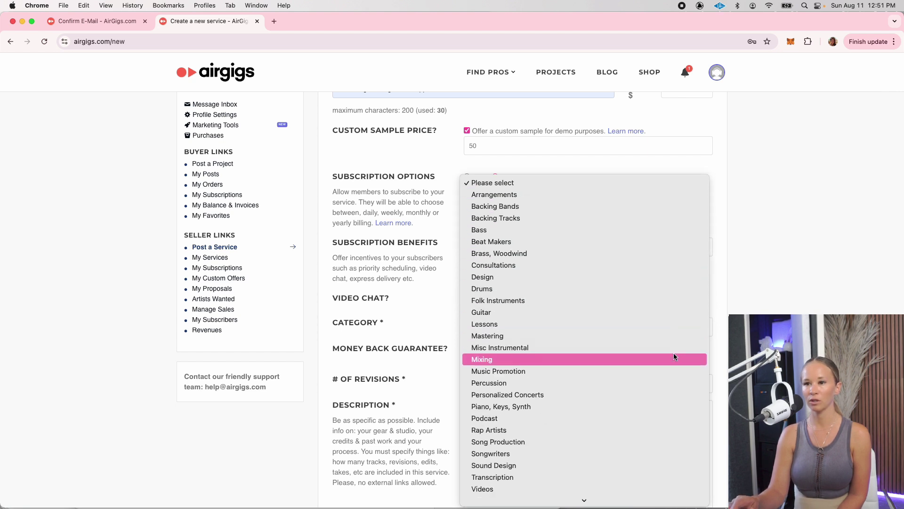
scroll(674, 355, down, 1)
scroll(673, 355, down, 1)
scroll(673, 356, down, 2)
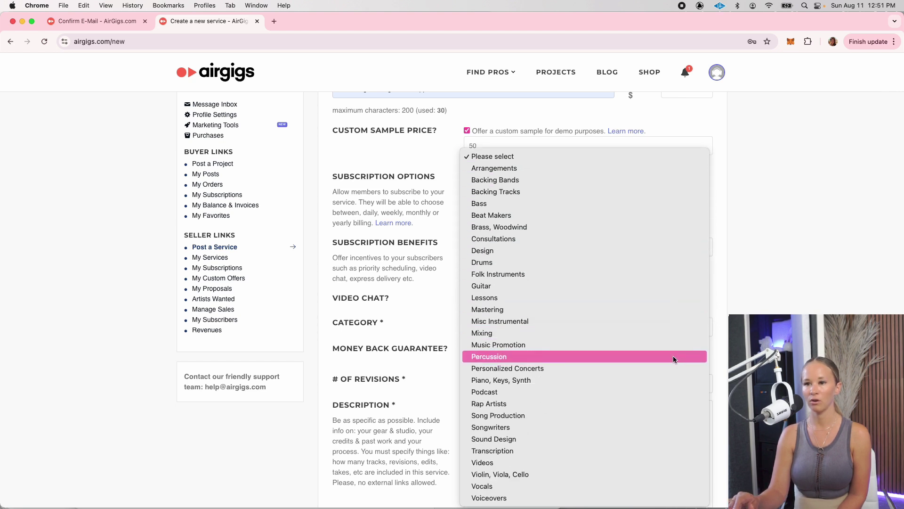
click(560, 487)
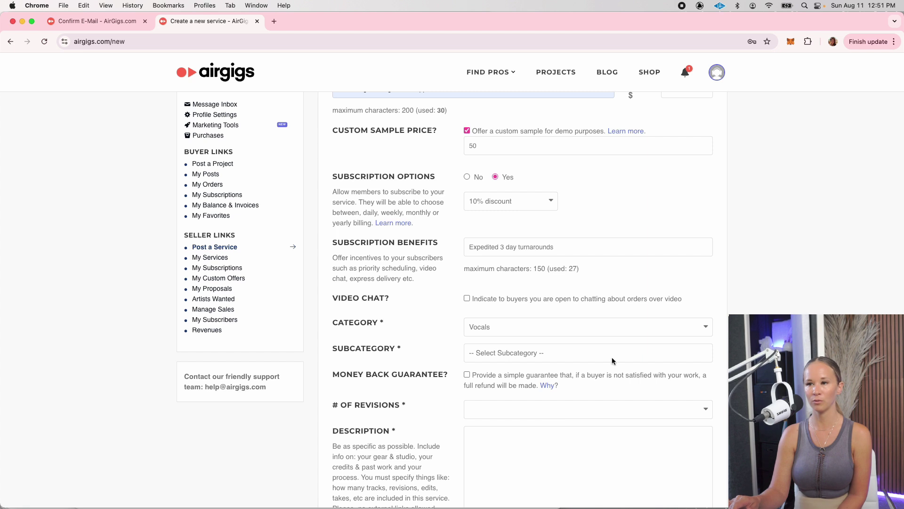
click(613, 357)
click(606, 377)
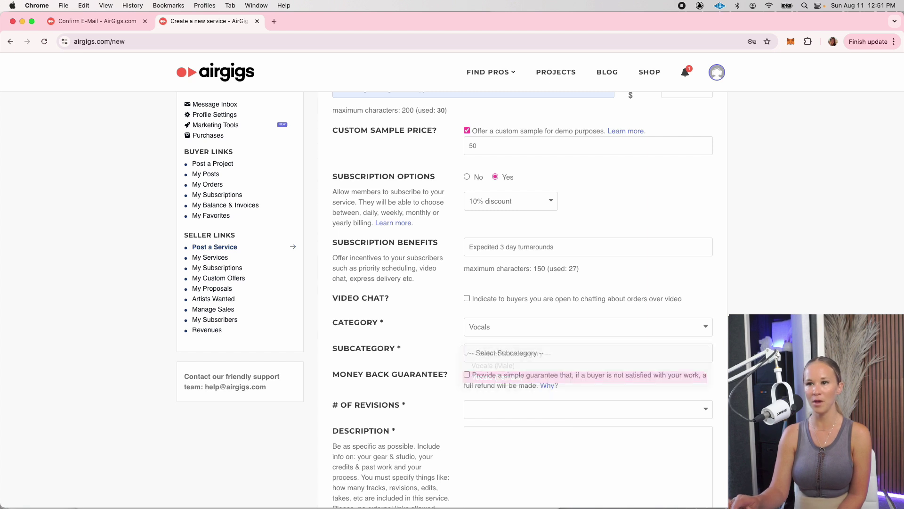
scroll(751, 314, down, 3)
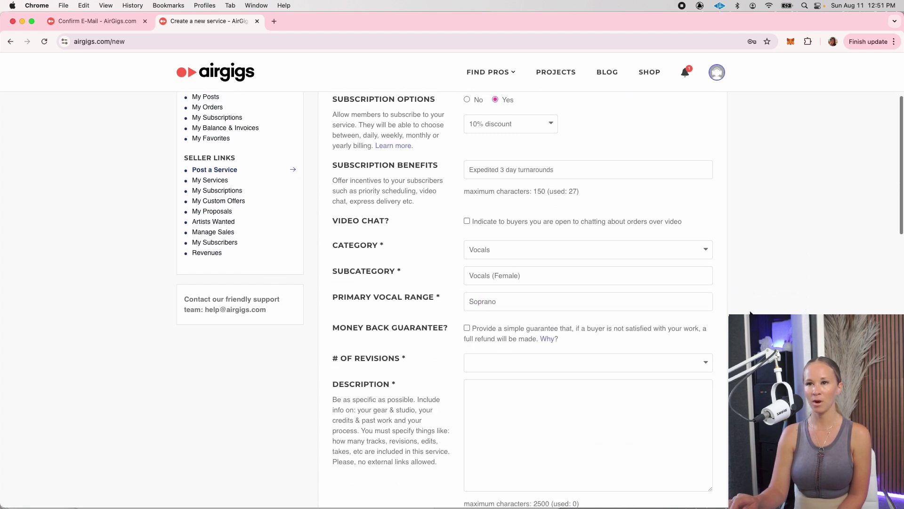
- Set Mezzo-soprano range, 1 revision, and start the service description
click(687, 297)
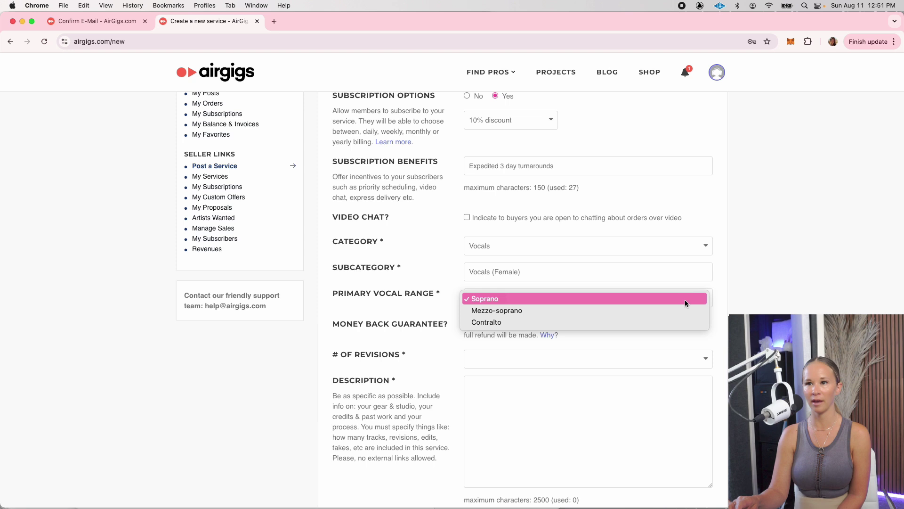
click(684, 310)
scroll(452, 300, down, 3)
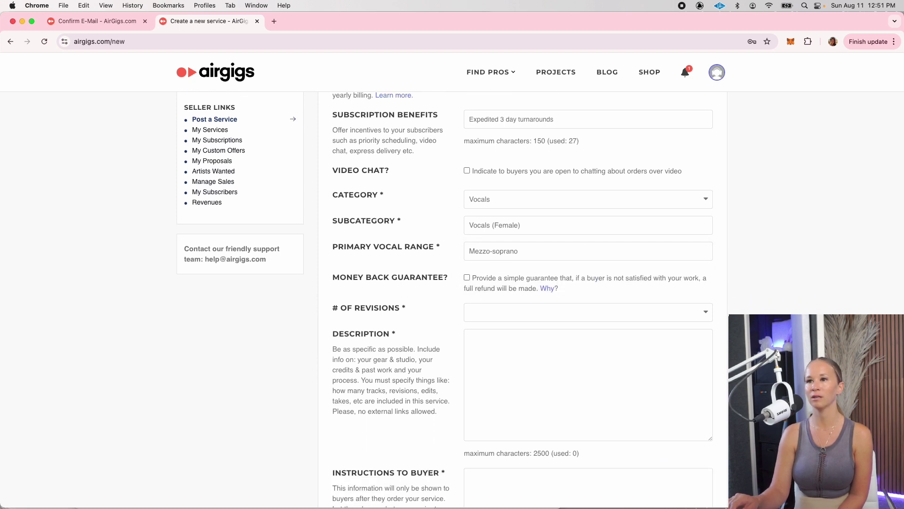
click(709, 314)
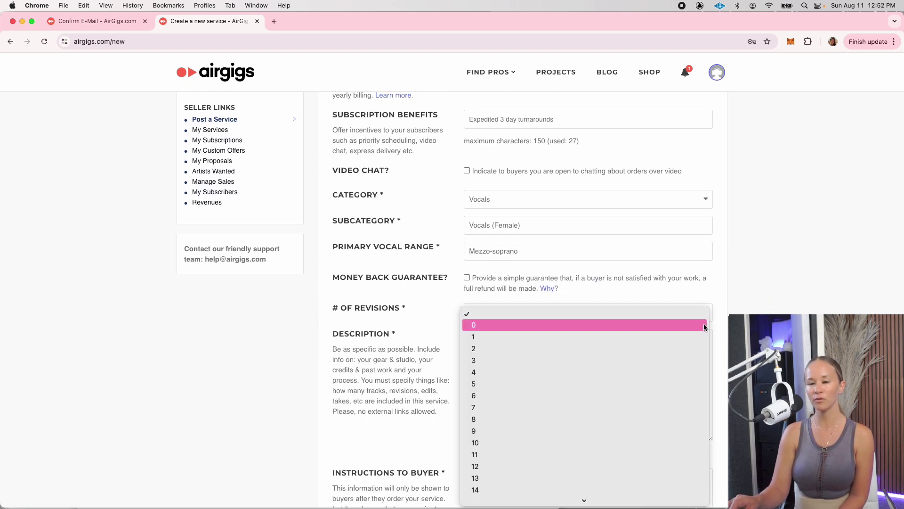
click(700, 337)
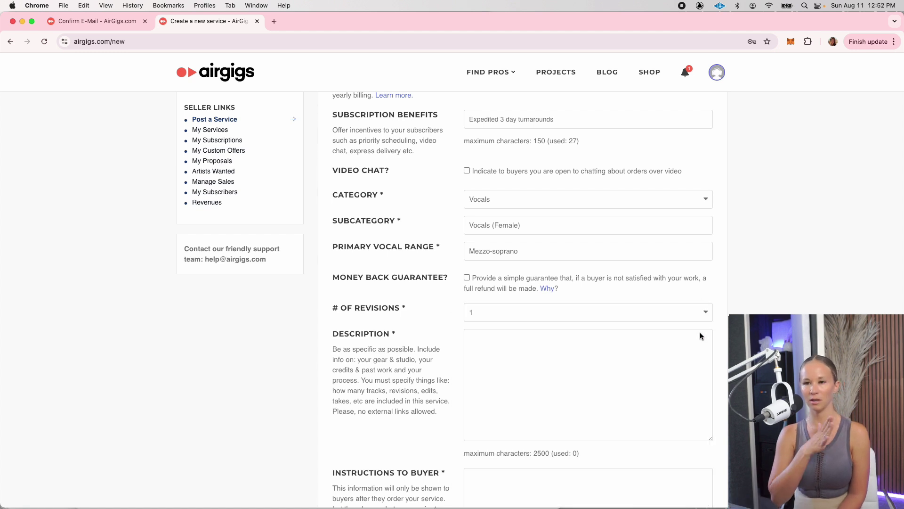
click(645, 363)
text(I will record your song that you have already written)
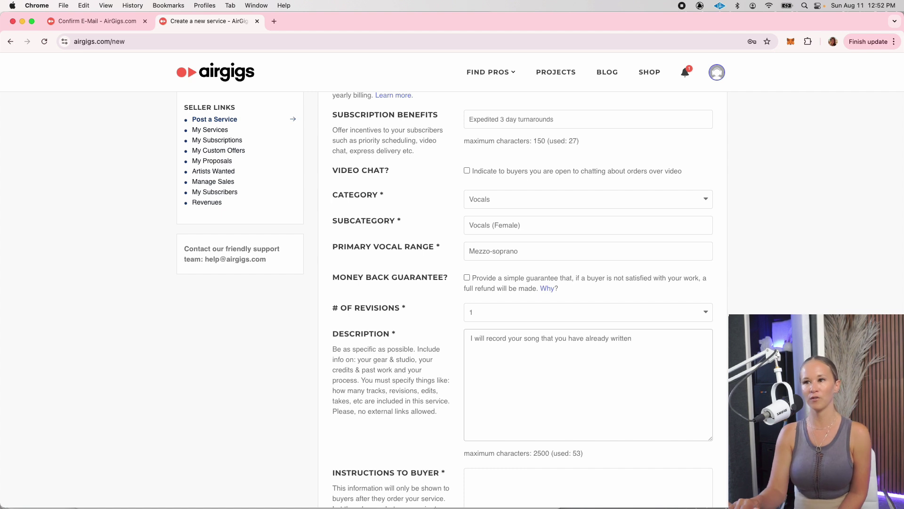
scroll(738, 290, down, 3)
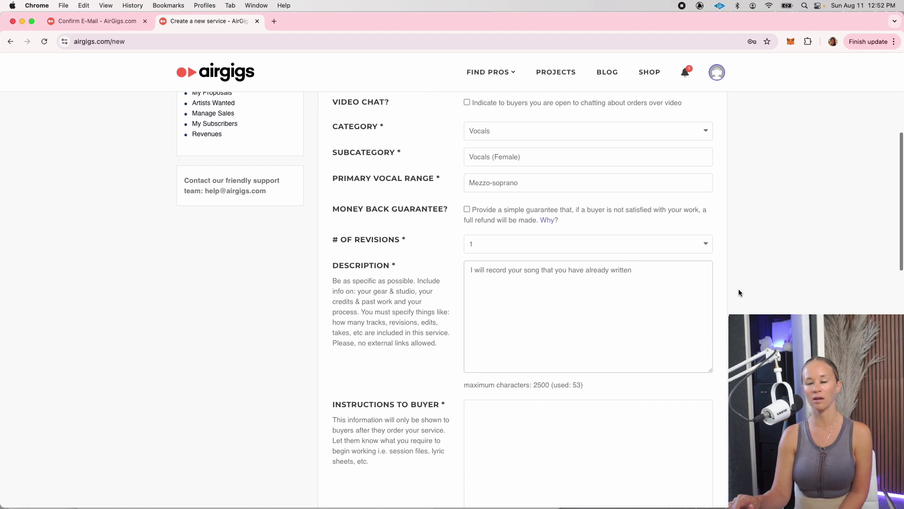
- Write buyer instructions requesting an instrumental, vocal guide and lyric sheet
click(545, 408)
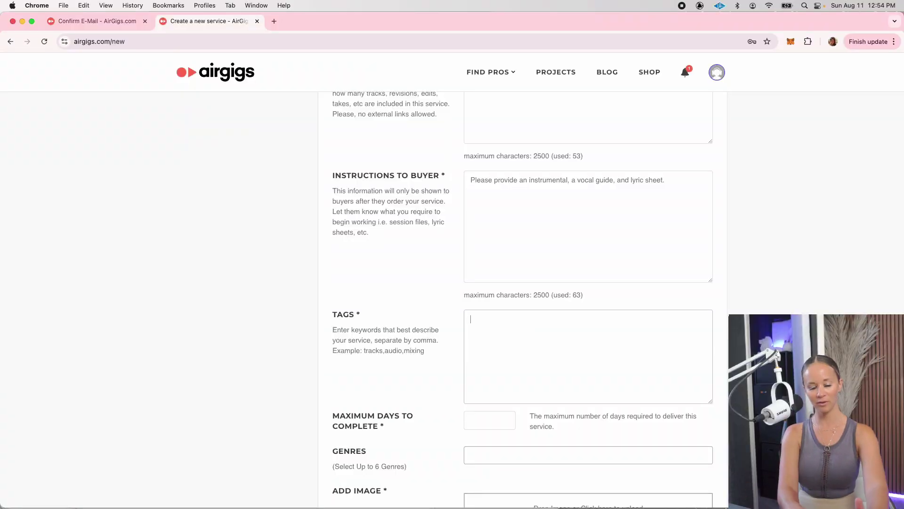
text(singer, voc)
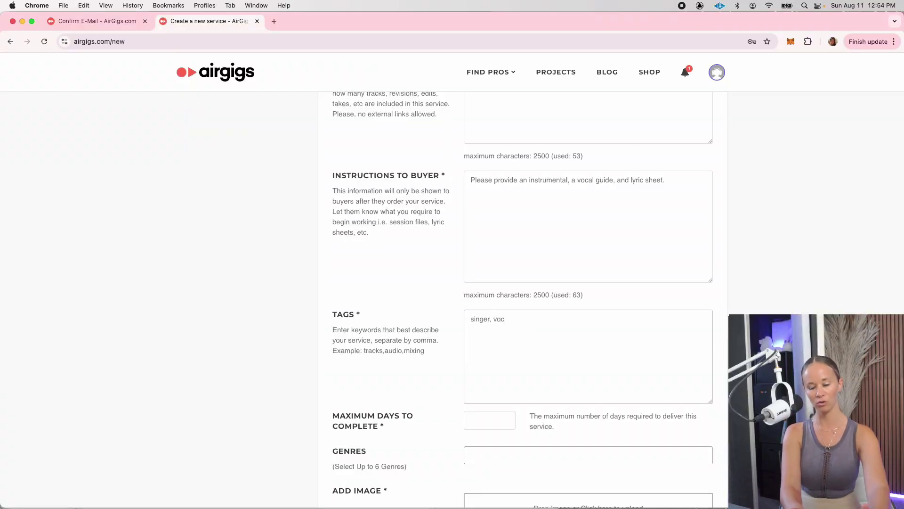
text(als, pop, edm)
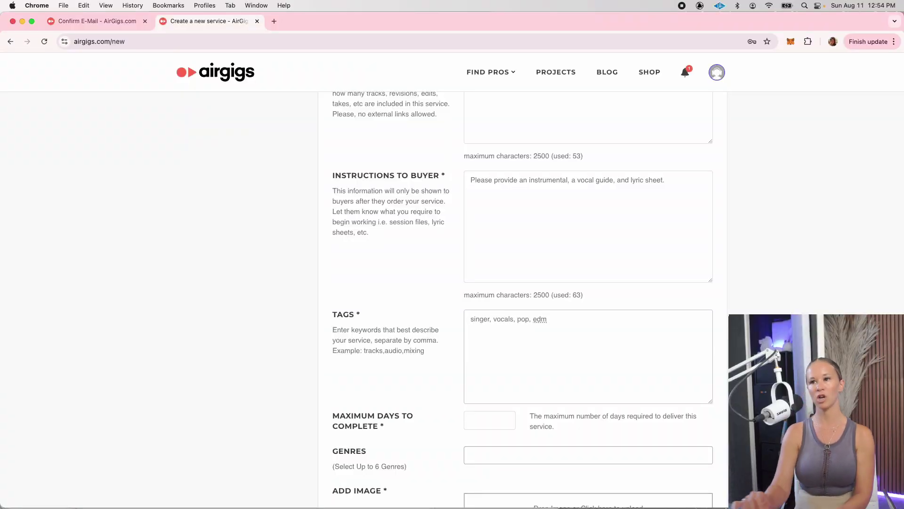
scroll(717, 366, down, 2)
- Set maximum days to complete, add EDM as genre, and submit the vocal service listing
click(506, 344)
text(7)
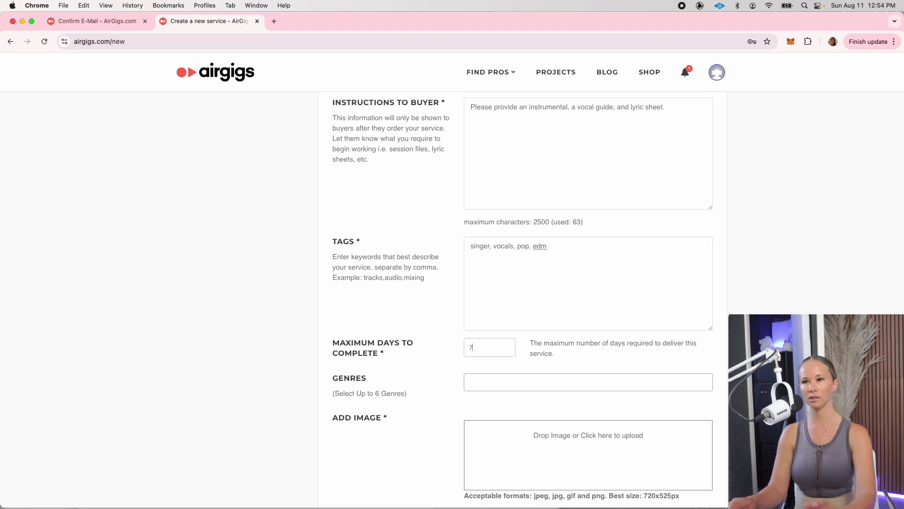
click(583, 386)
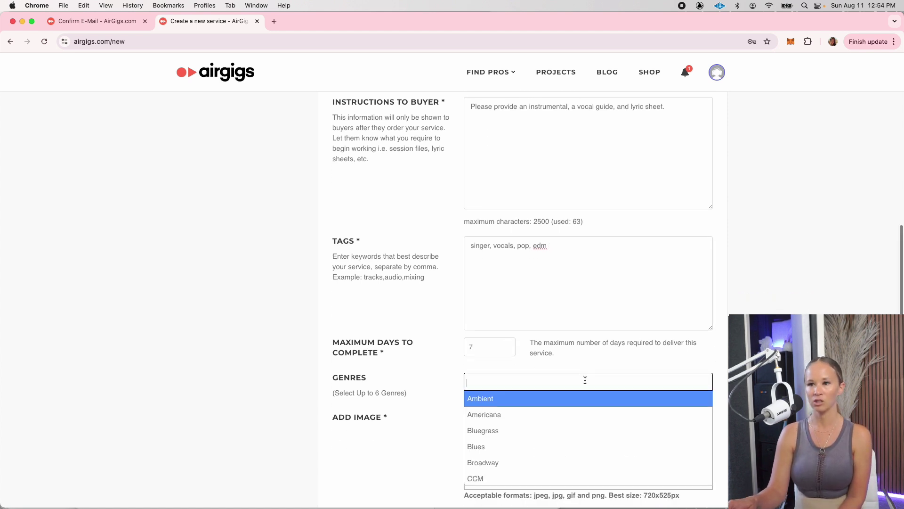
scroll(586, 381, down, 1)
scroll(578, 405, down, 1)
scroll(578, 404, down, 1)
scroll(579, 404, down, 2)
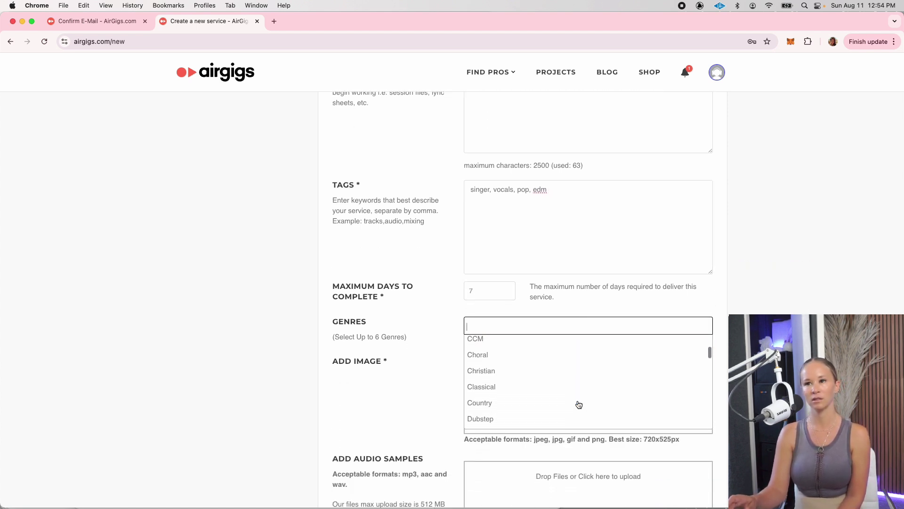
scroll(578, 404, down, 1)
scroll(578, 404, down, 2)
scroll(577, 404, down, 1)
click(571, 370)
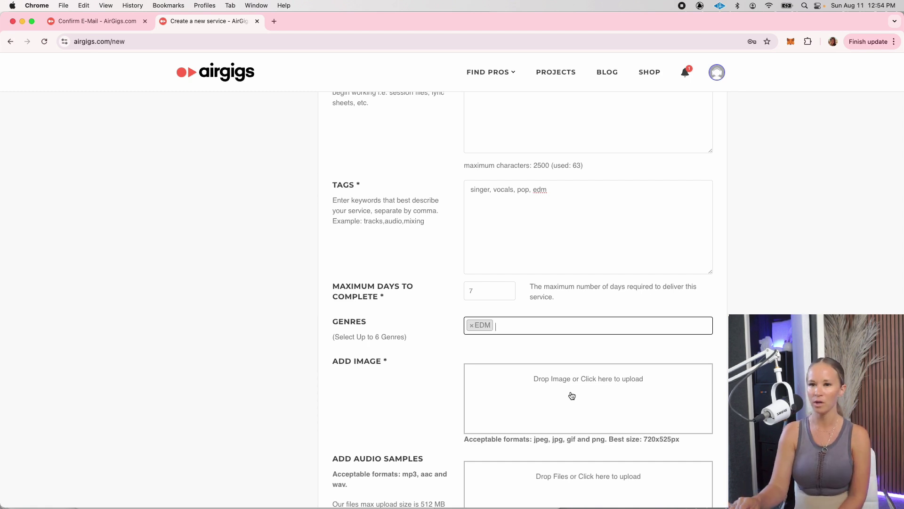
scroll(570, 395, down, 5)
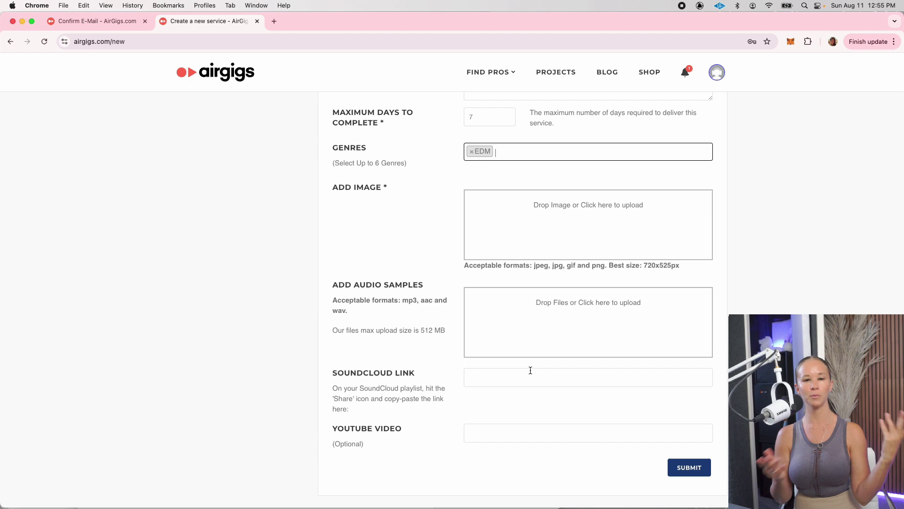
scroll(528, 374, down, 1)
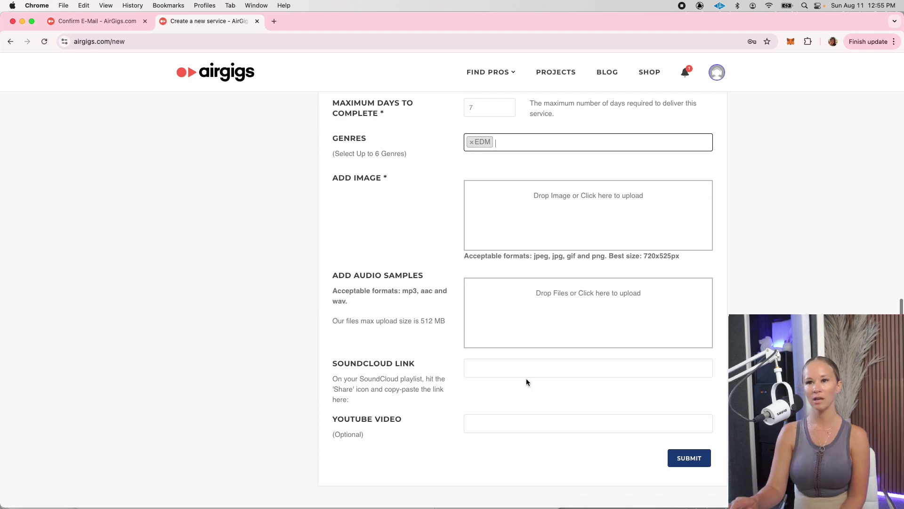
click(697, 458)
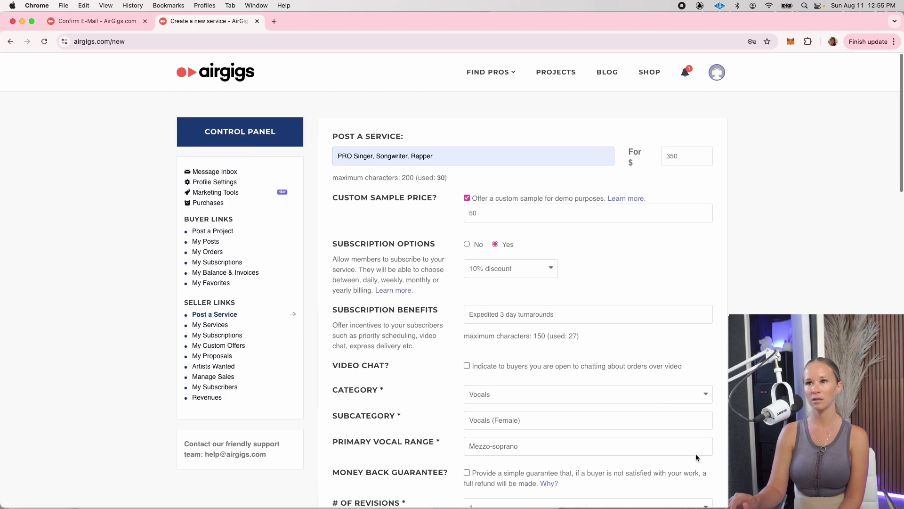
scroll(696, 457, down, 1)
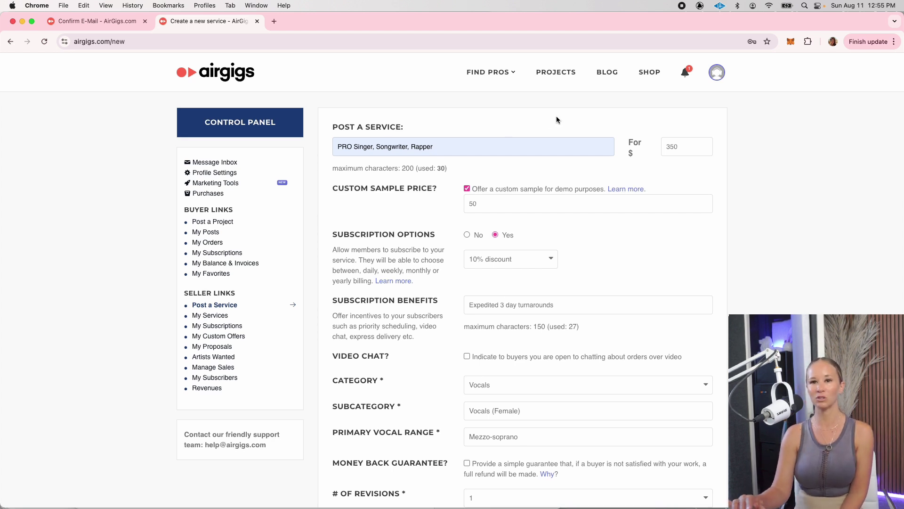
scroll(699, 141, down, 1)
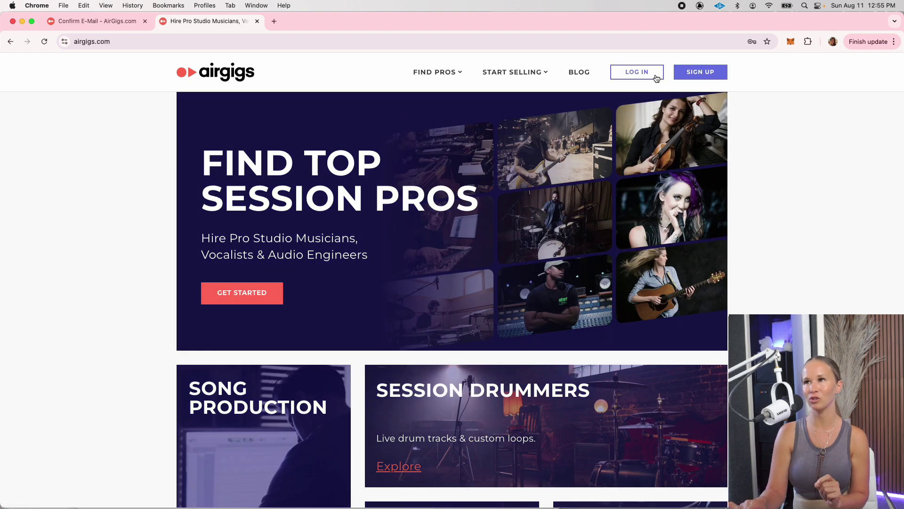
- Log back in with the saved email and password
click(657, 79)
click(452, 294)
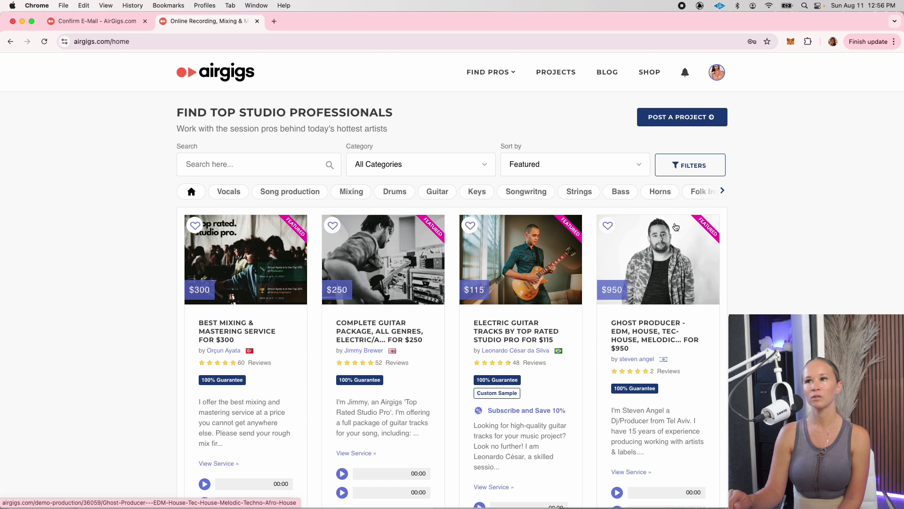
- Browse the Vocals listings narrowed to Vocals (Female)
click(222, 194)
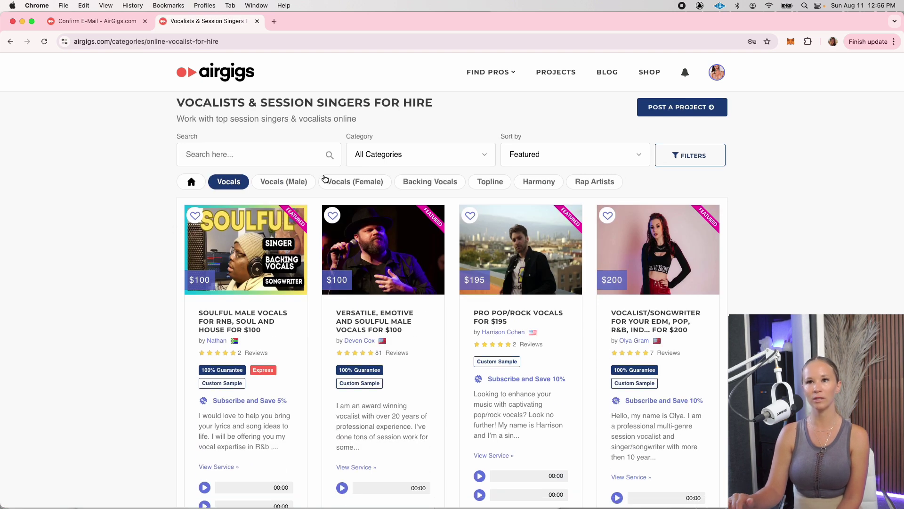
click(355, 183)
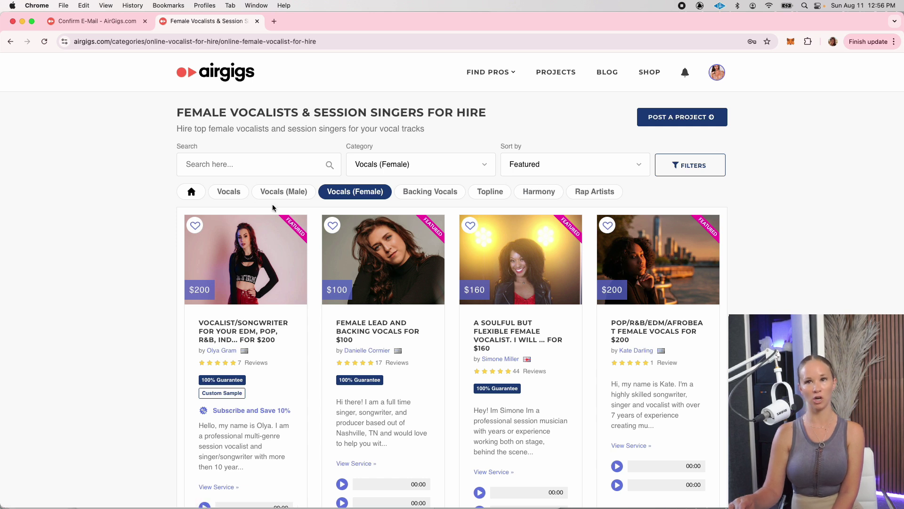
mouse_move(716, 73)
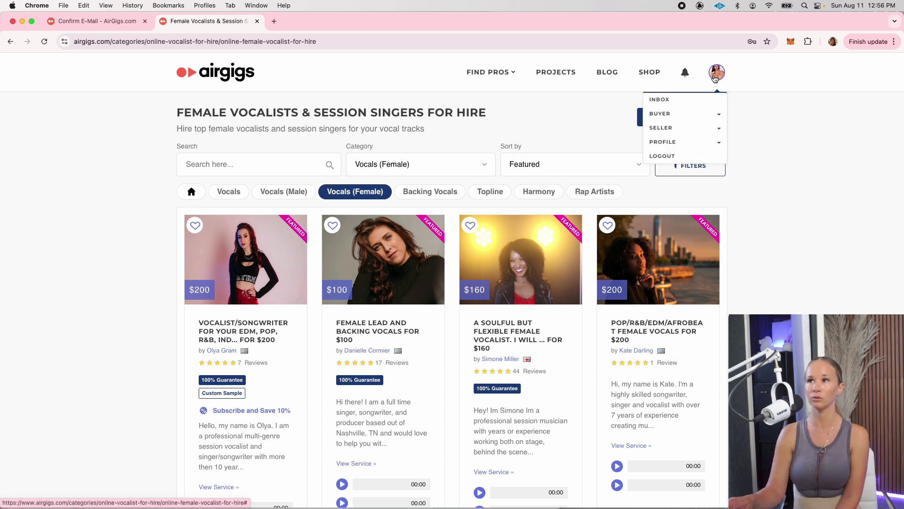
- From Seller > My Services, open the Feature page for the vocal service
click(714, 127)
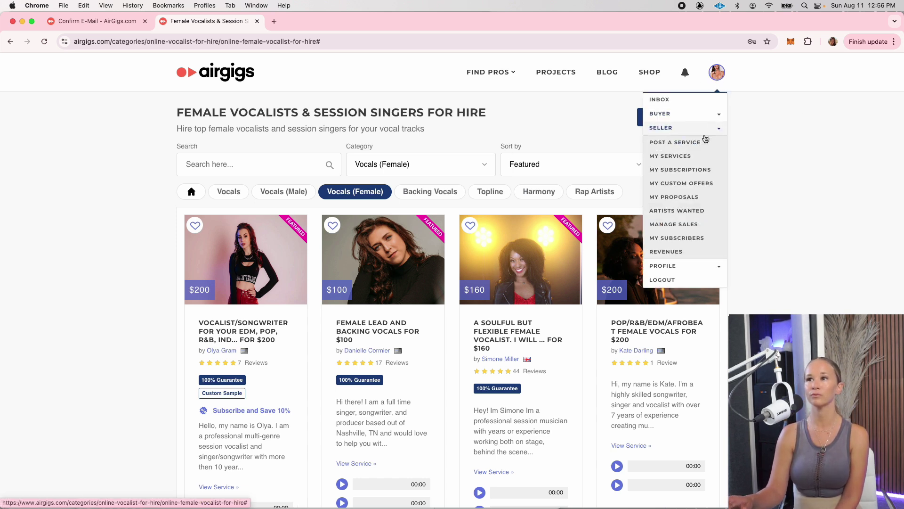
click(691, 157)
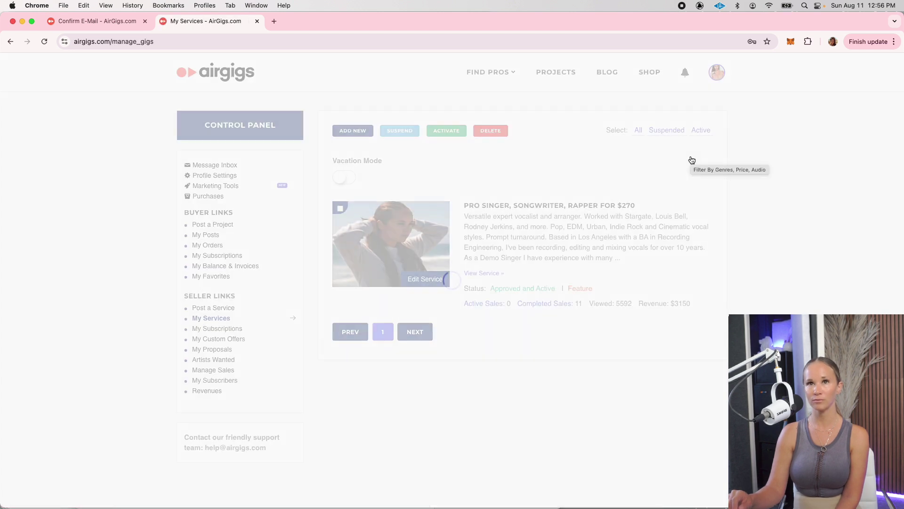
click(580, 292)
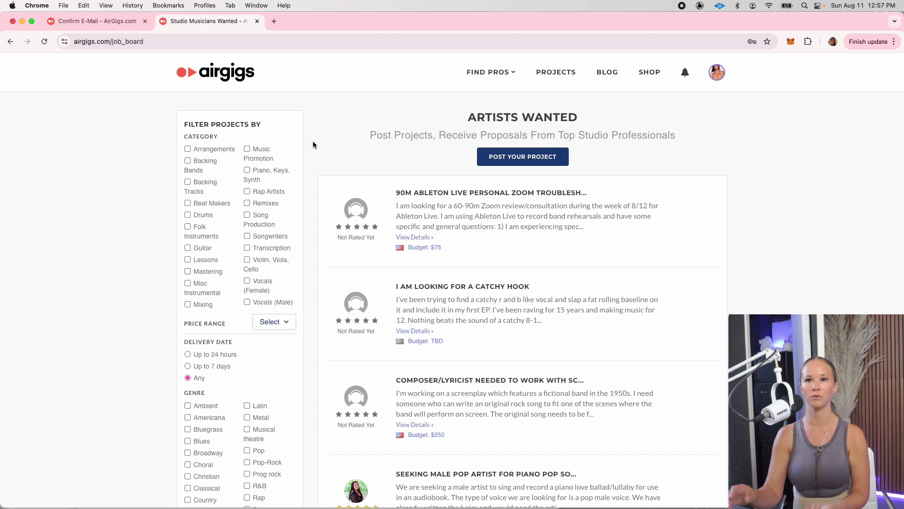
- Filter projects to Vocals (Female), open the catchy hook job and start a proposal
click(248, 285)
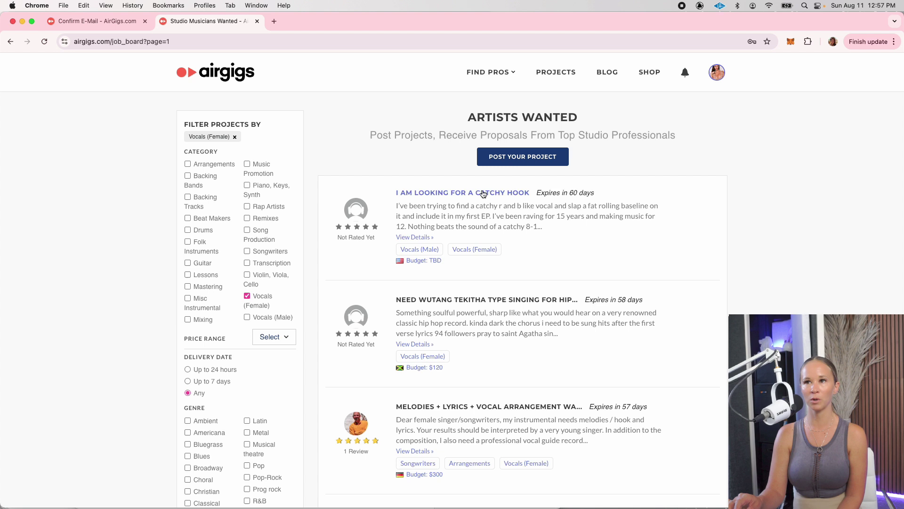
click(507, 193)
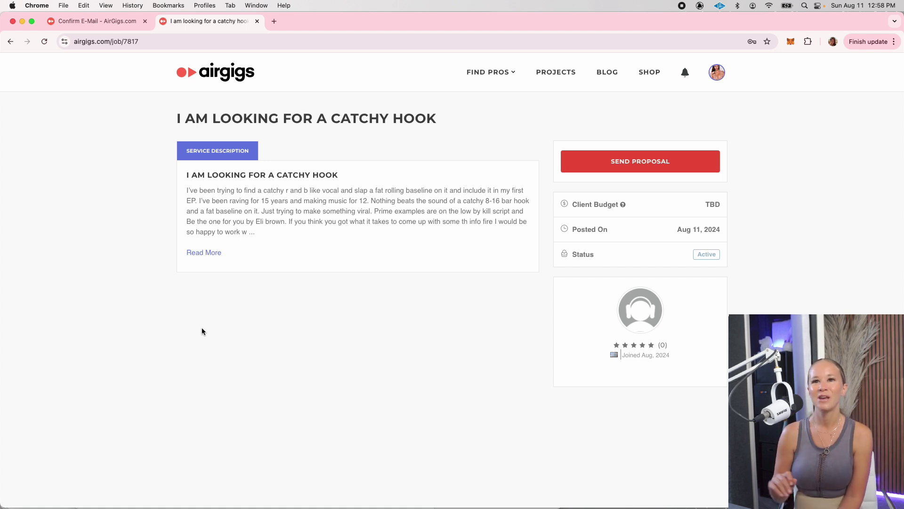
click(208, 254)
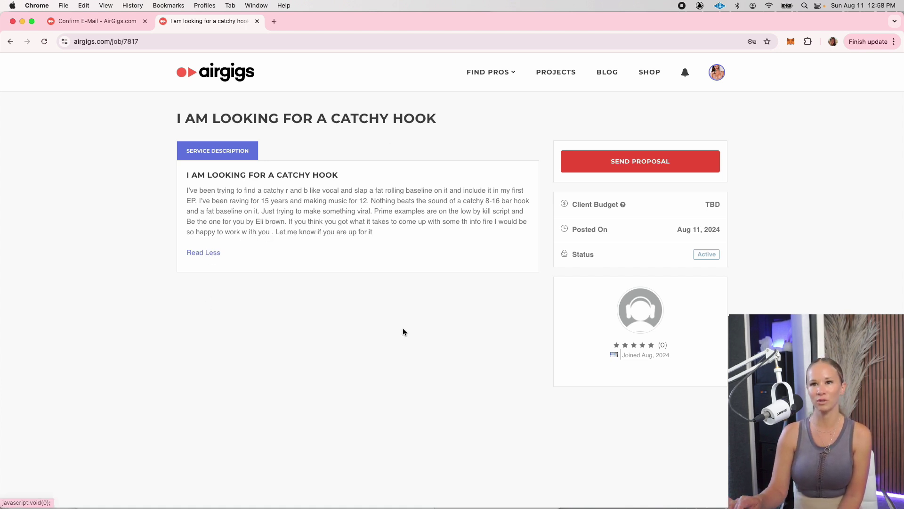
click(660, 171)
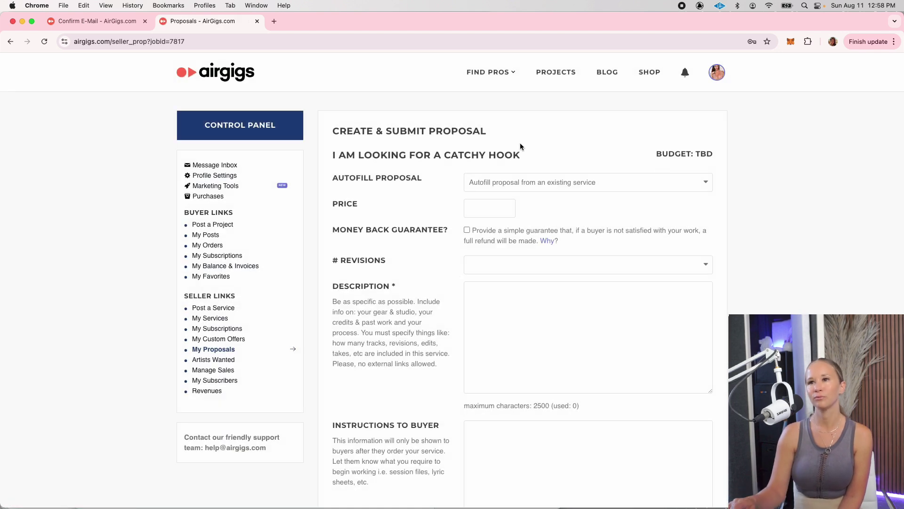
- Autofill the proposal from PRO Singer, Songwriter, Rapper, then delete its description text
click(531, 185)
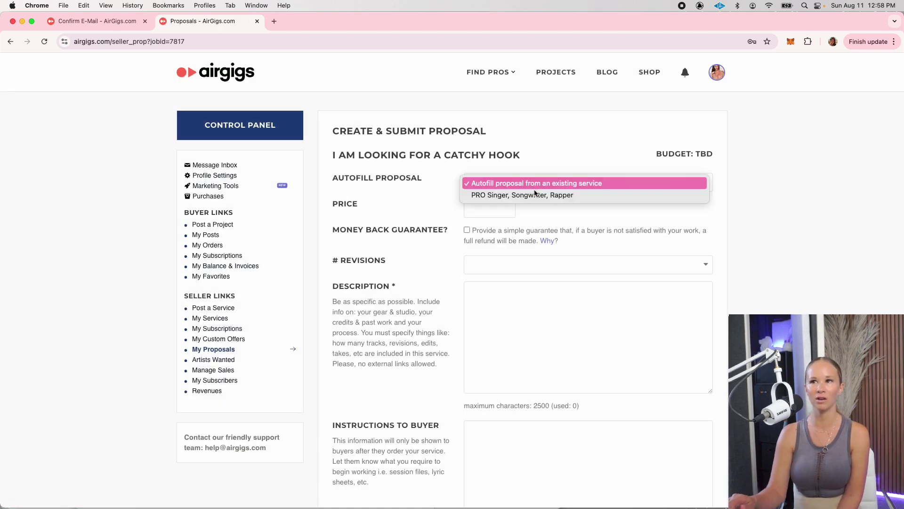
click(569, 196)
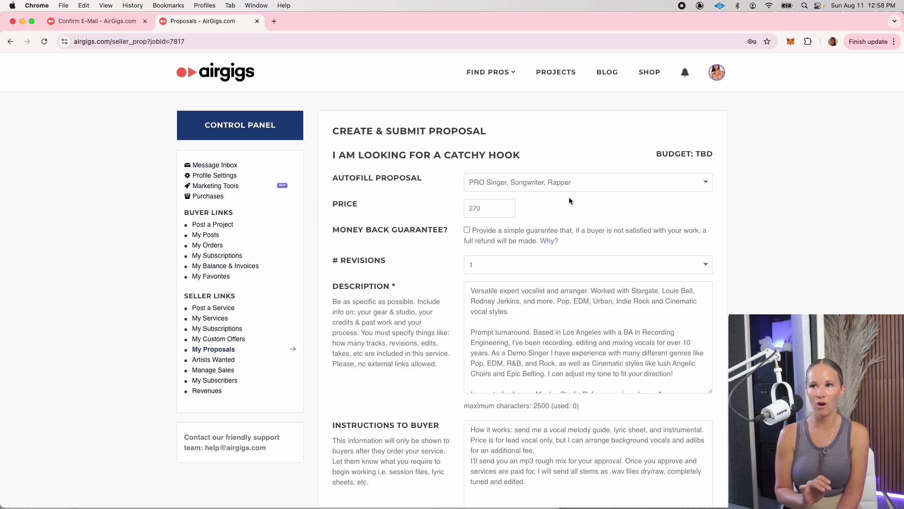
scroll(569, 197, down, 15)
scroll(569, 197, up, 14)
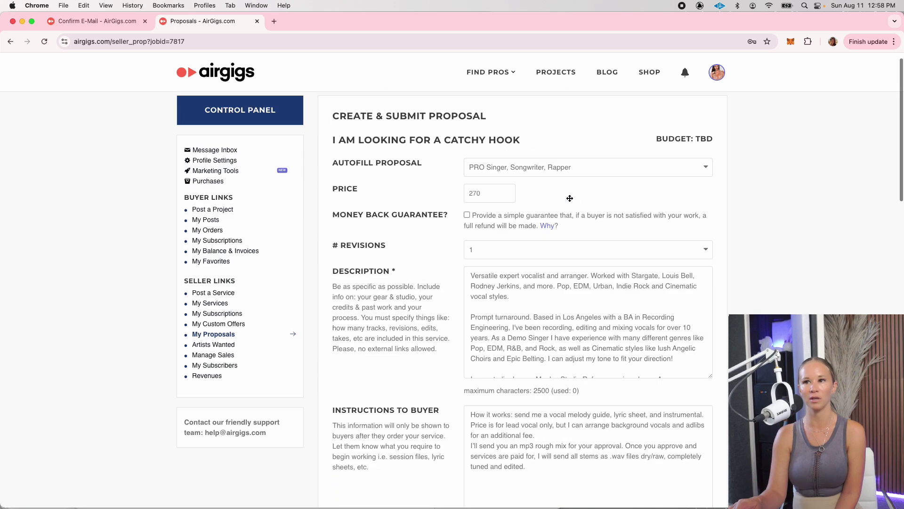
scroll(570, 199, up, 1)
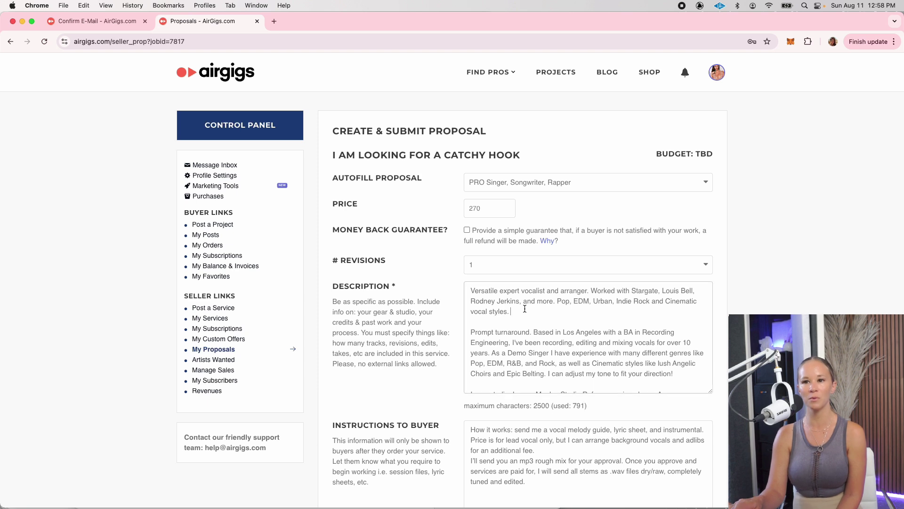
drag(470, 291, 696, 462)
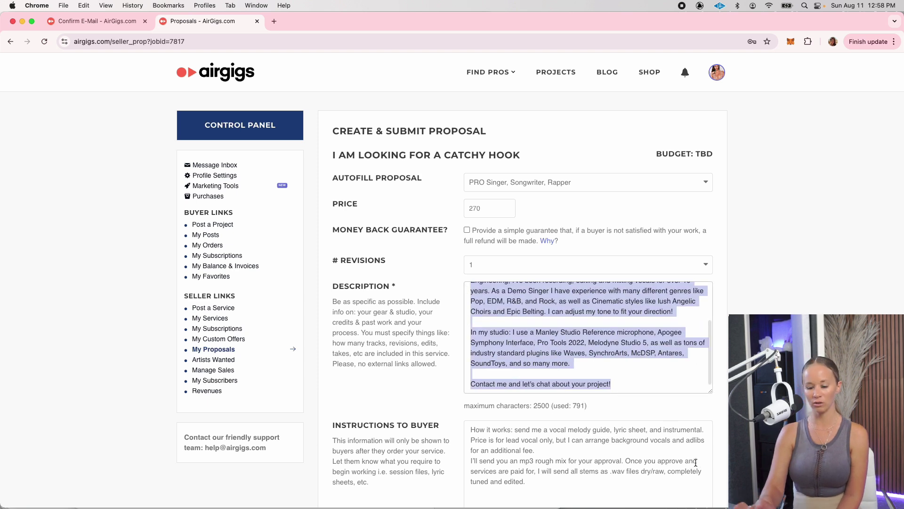
key(BackSpace)
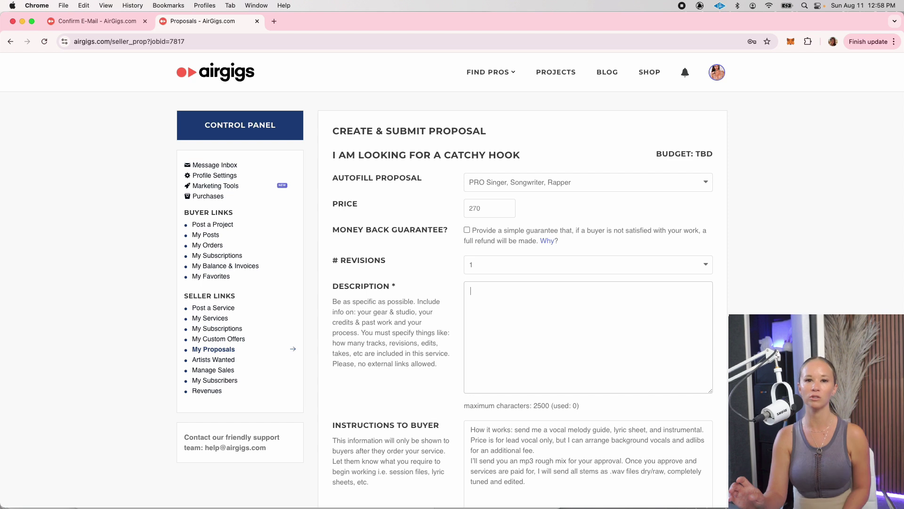
scroll(709, 450, down, 15)
scroll(771, 219, down, 10)
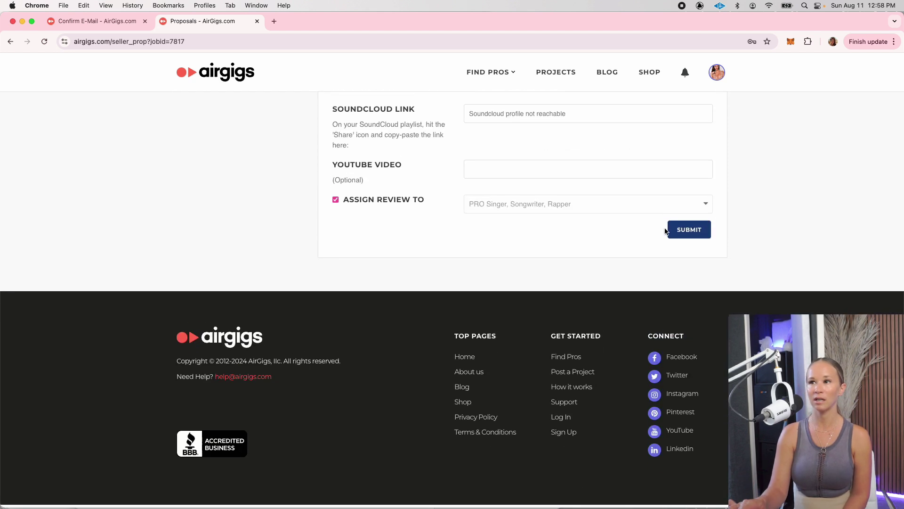
scroll(769, 216, up, 15)
scroll(769, 216, up, 3)
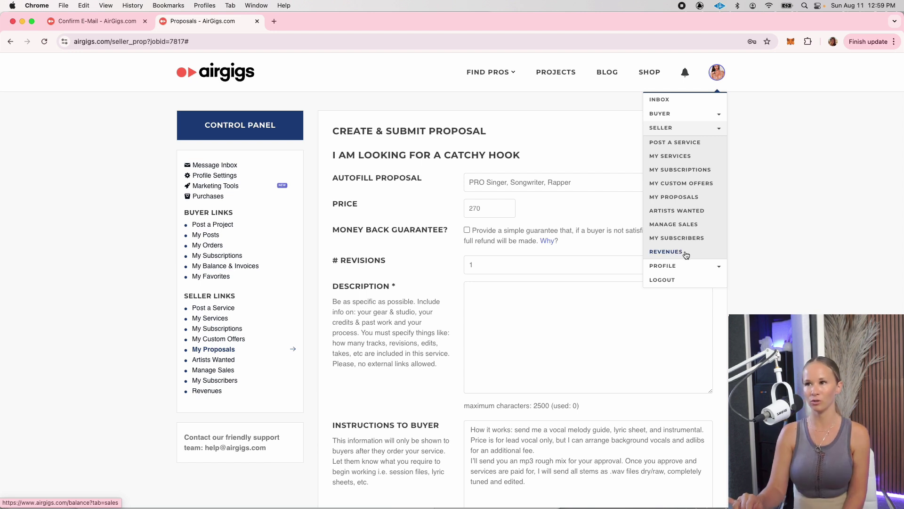
- Show the Revenues page with $11650.60 earned since joining across 47 transactions
click(684, 253)
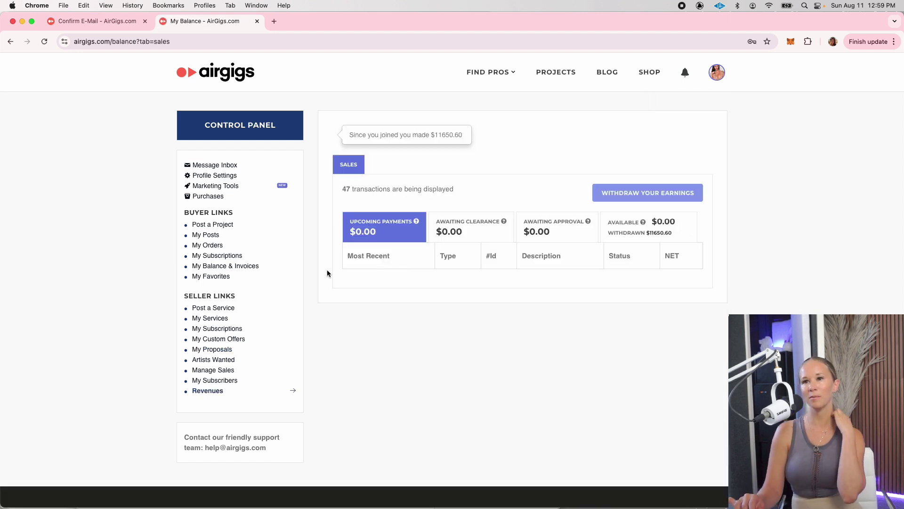